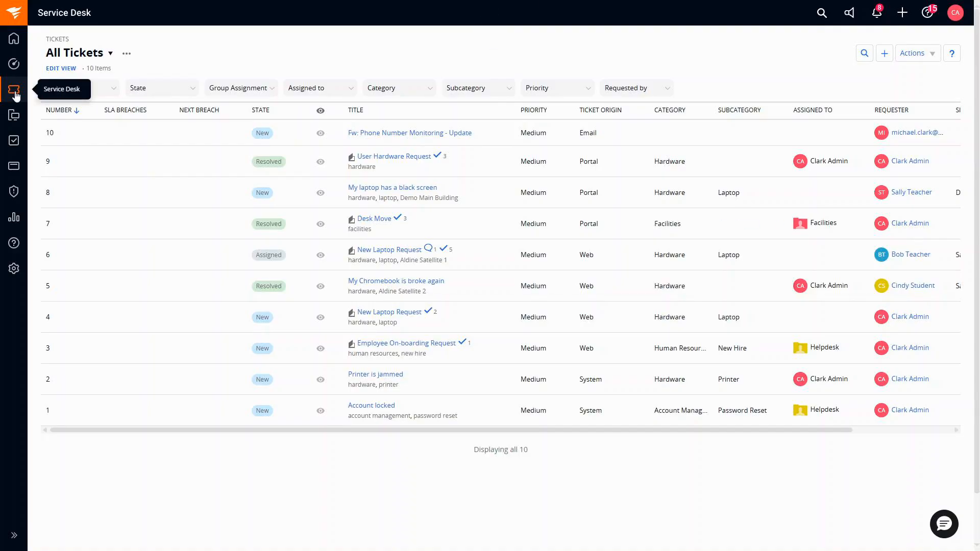
Step: Switch the ticket list from All Tickets to the All Active Incidents view, showing 7 unclosed tickets
{"action": "left_click", "coordinate": [15, 95]}
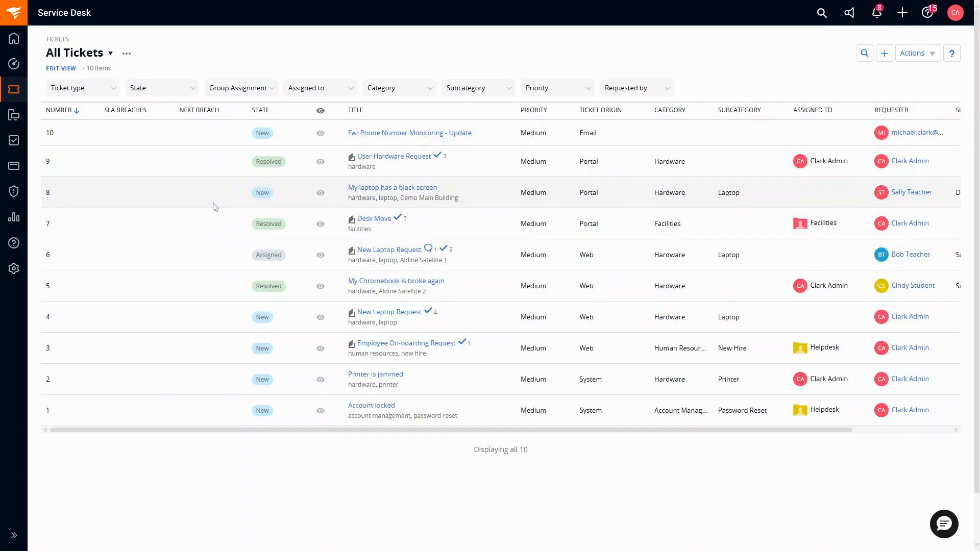
{"action": "left_click", "coordinate": [111, 54]}
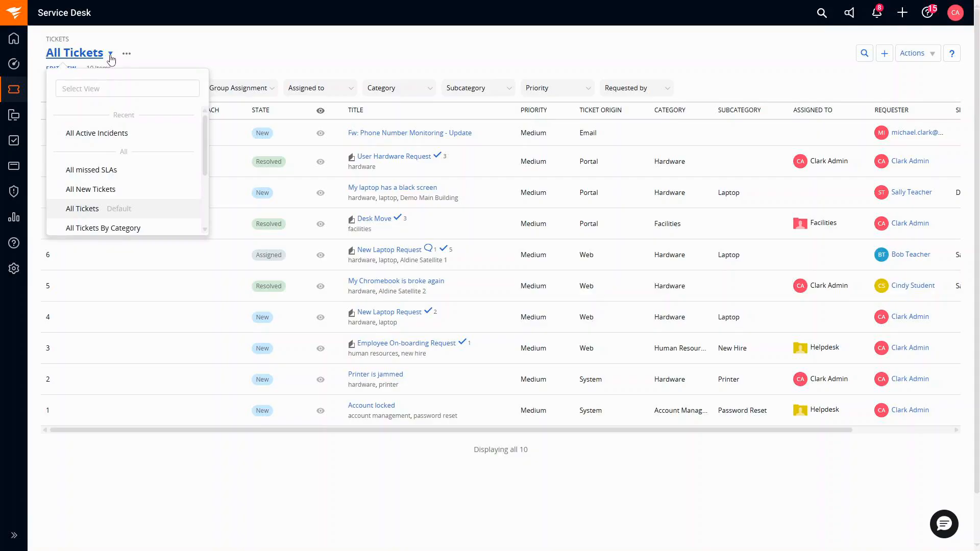
{"action": "left_click", "coordinate": [102, 133]}
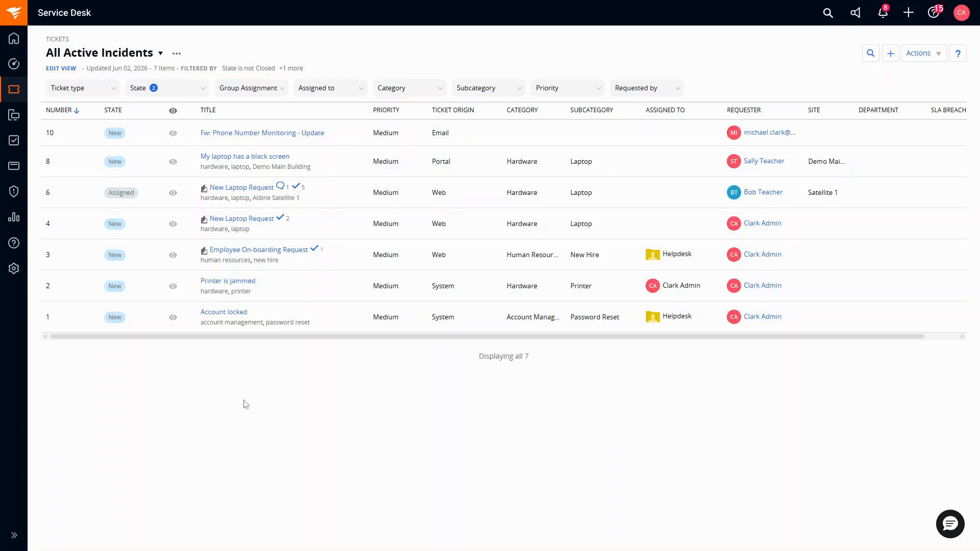
Step: Preview tickets 10 and 8, then open ticket #6, New Laptop Request, in the side panel
{"action": "mouse_move", "coordinate": [173, 134]}
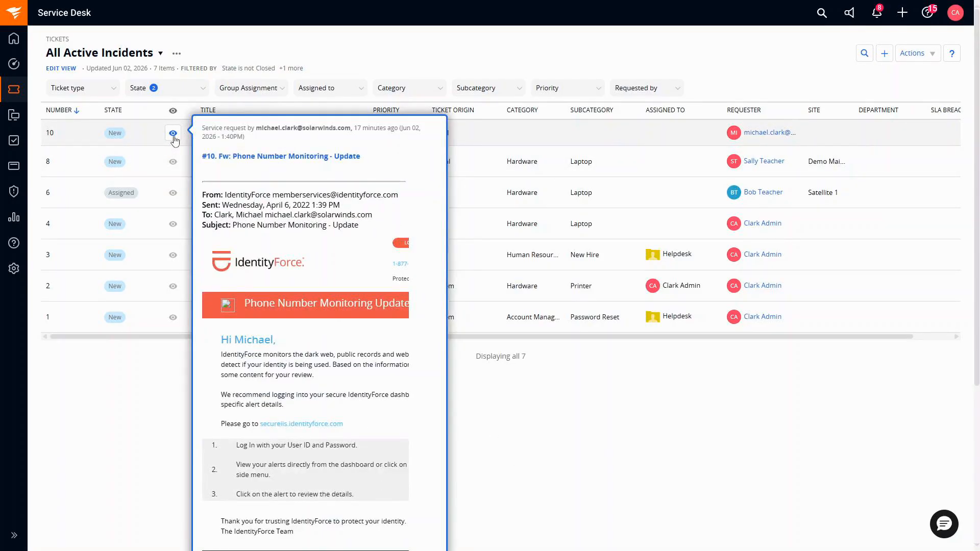
{"action": "mouse_move", "coordinate": [174, 162]}
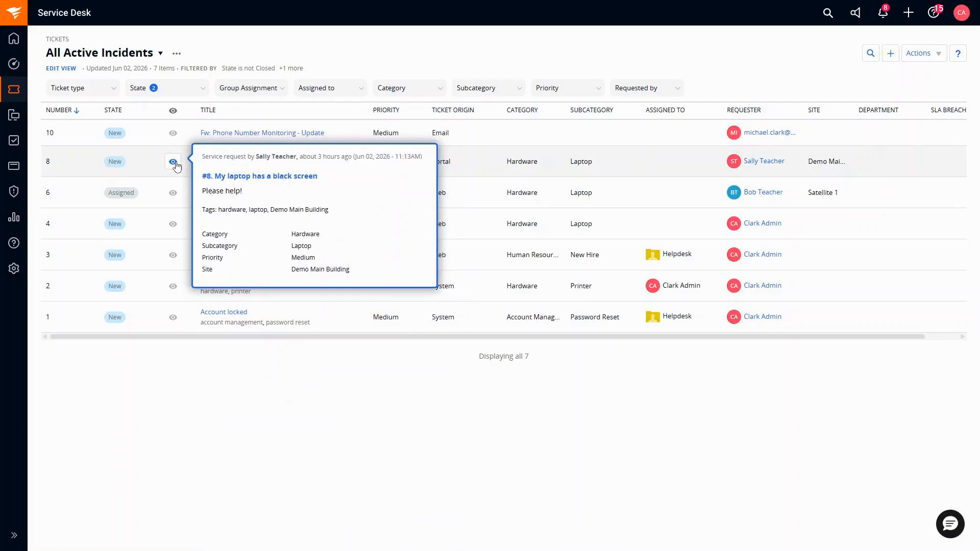
{"action": "left_click", "coordinate": [173, 194]}
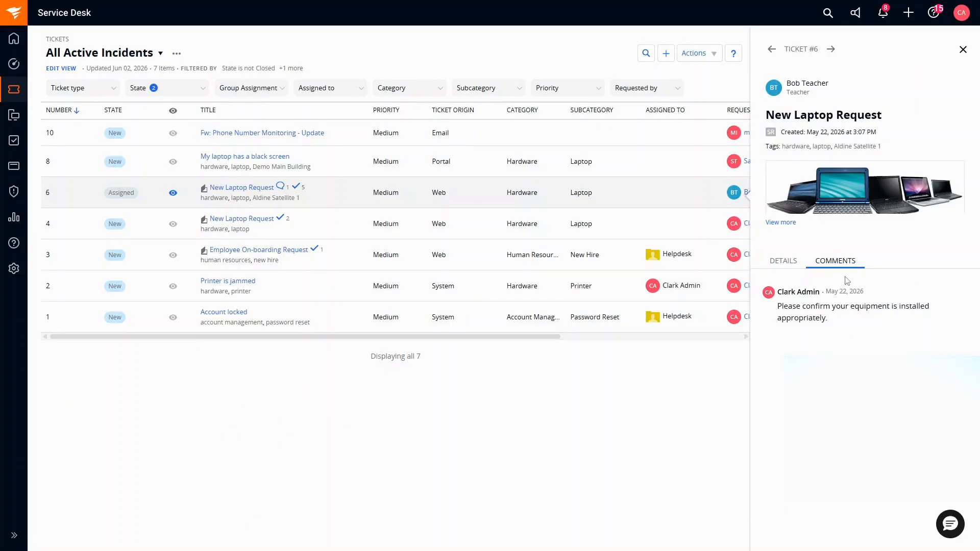
Step: Step through tickets #4 and #3 in the side panel, then close the panel
{"action": "left_click", "coordinate": [834, 58]}
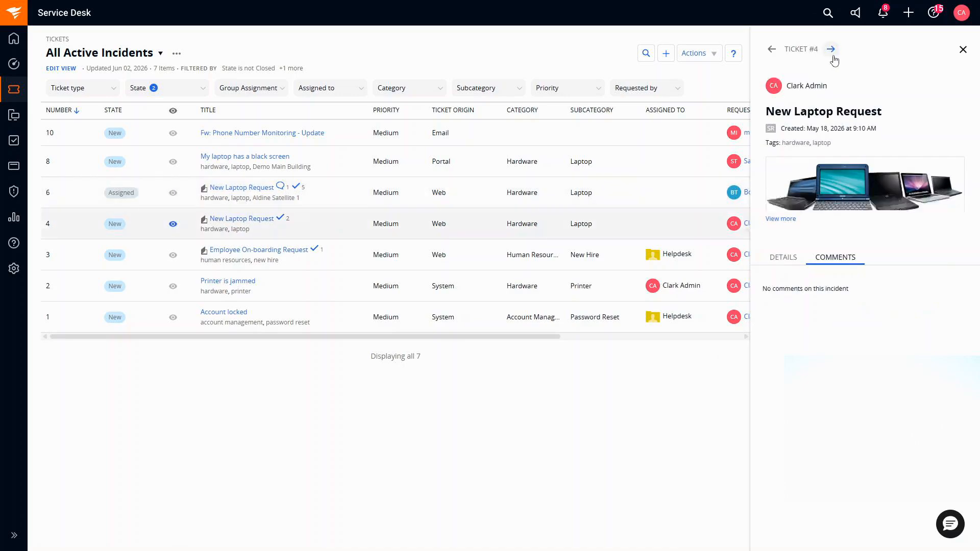
{"action": "left_click", "coordinate": [833, 57]}
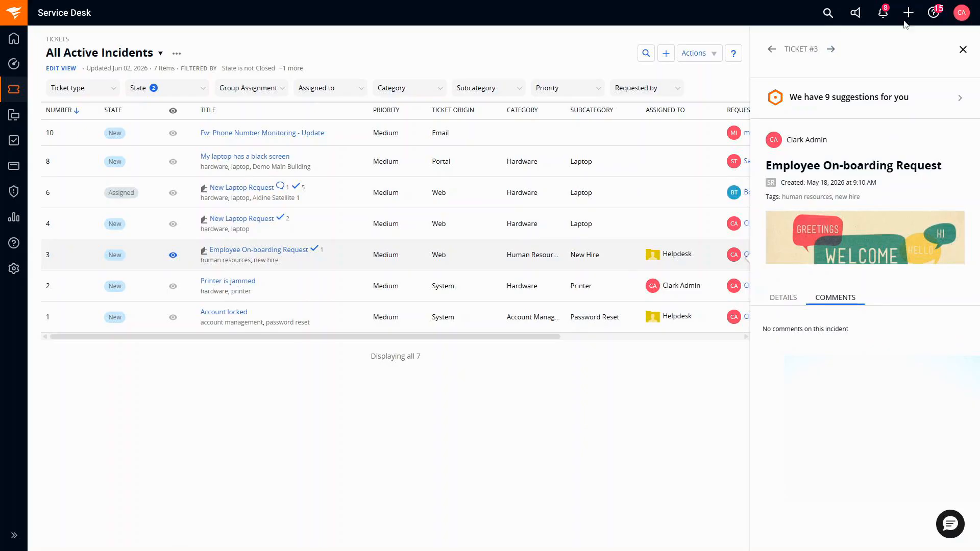
{"action": "left_click", "coordinate": [962, 50]}
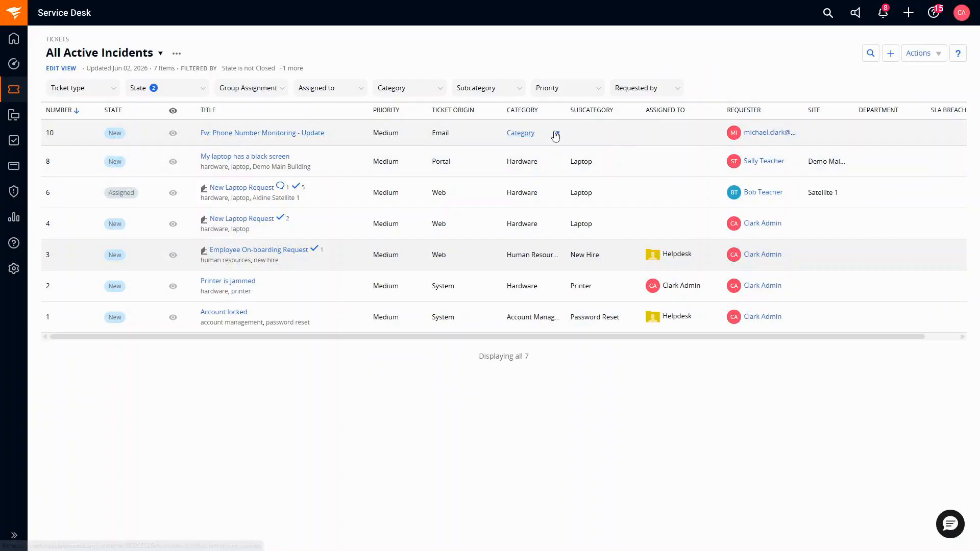
Step: Assign ticket 10 to Me and change its state to Awaiting Input from the list row
{"action": "left_click", "coordinate": [687, 137]}
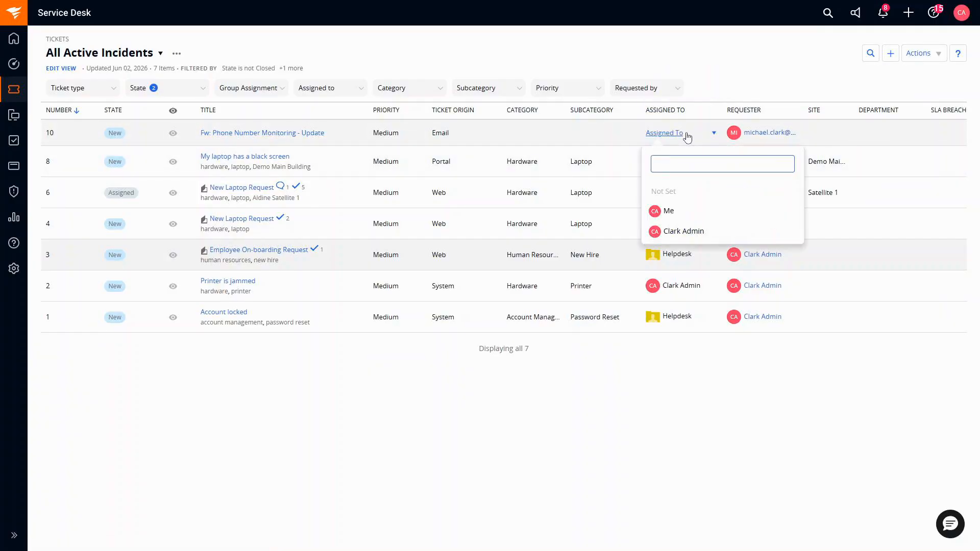
{"action": "left_click", "coordinate": [680, 211]}
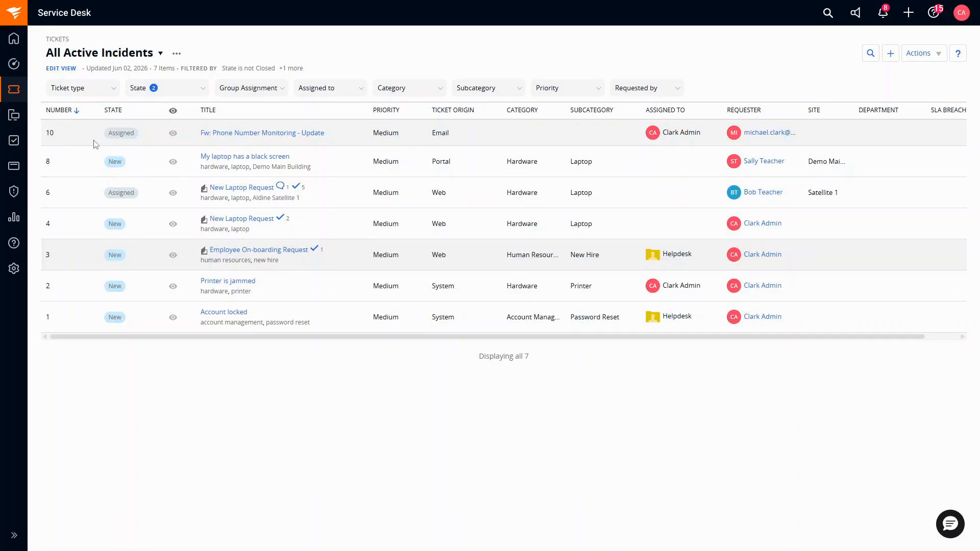
{"action": "left_click", "coordinate": [132, 136]}
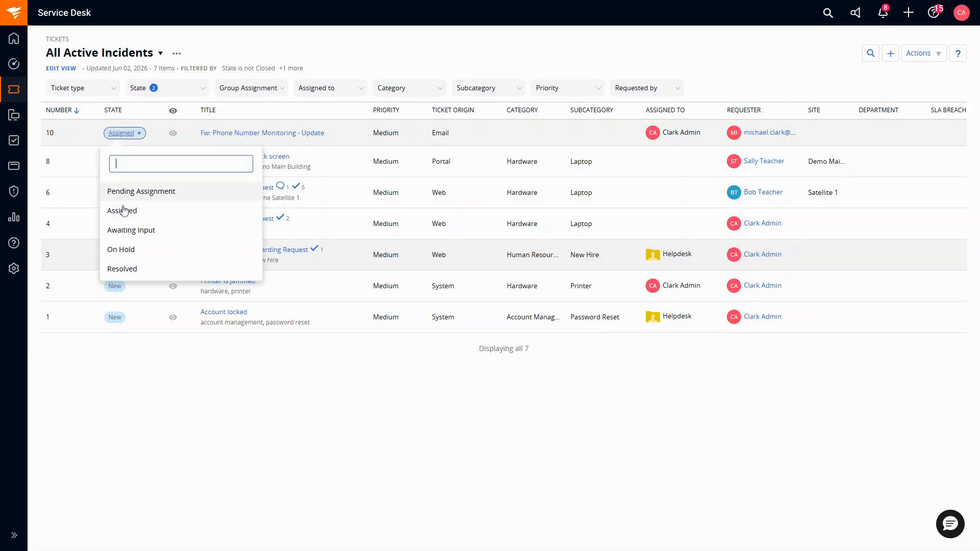
{"action": "left_click", "coordinate": [153, 230]}
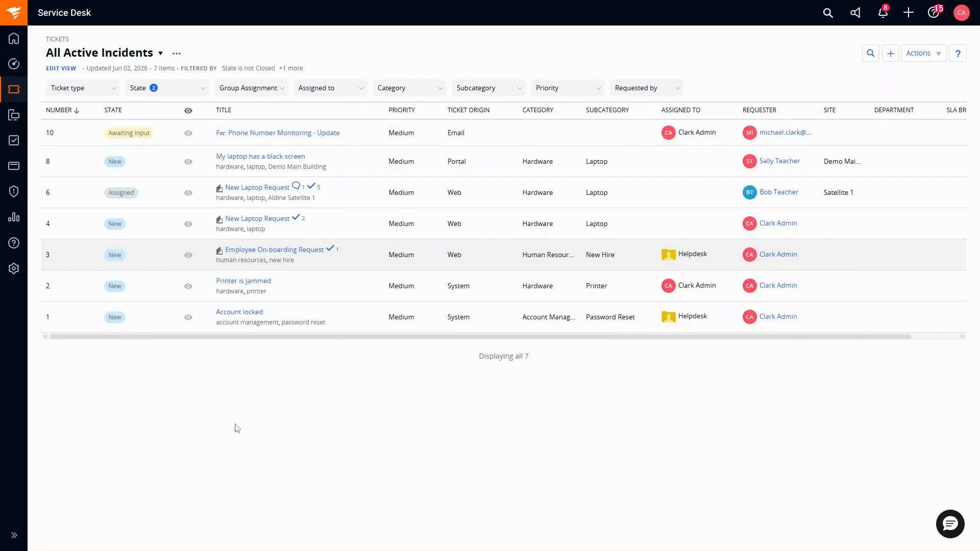
Step: Open ticket #10's details page and set category Applications with subcategory Email
{"action": "left_click", "coordinate": [255, 134]}
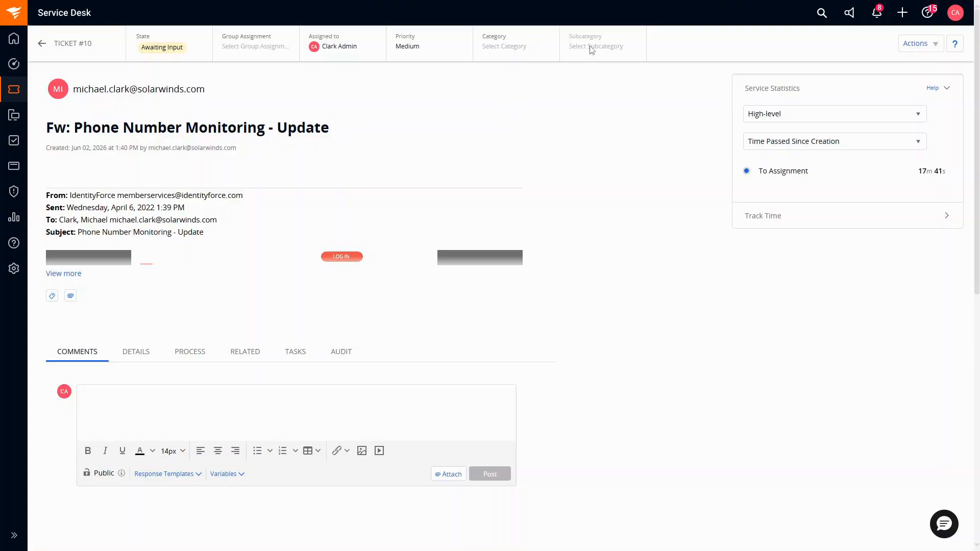
{"action": "left_click", "coordinate": [525, 53]}
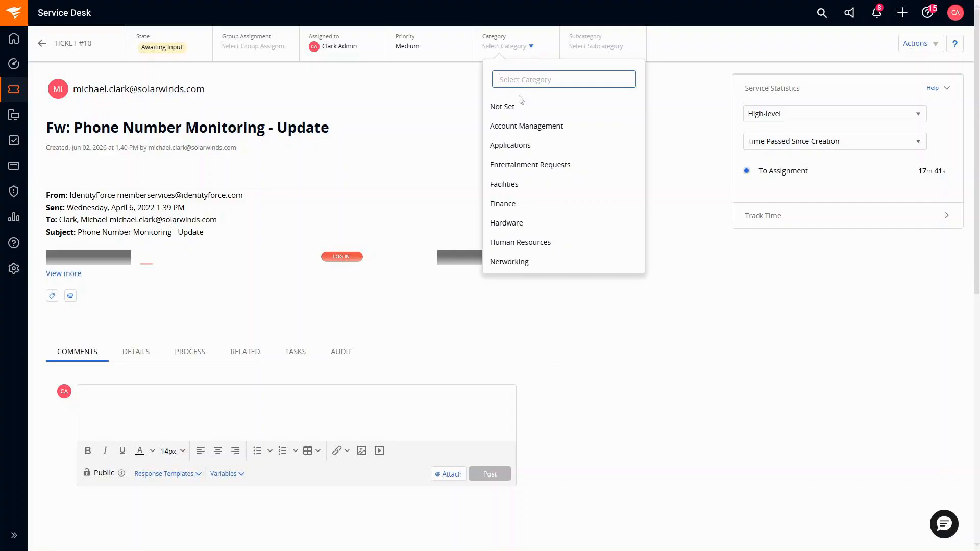
{"action": "left_click", "coordinate": [521, 146]}
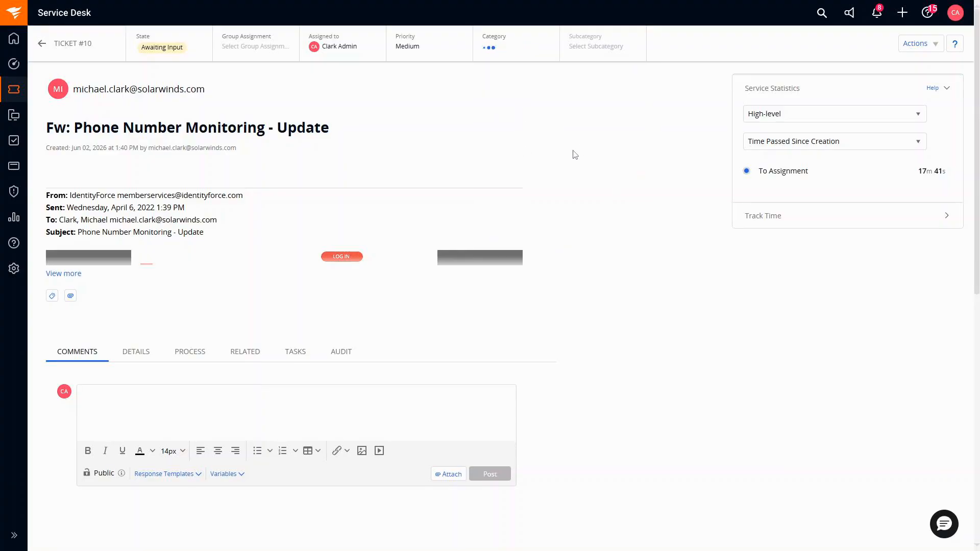
{"action": "left_click", "coordinate": [612, 52]}
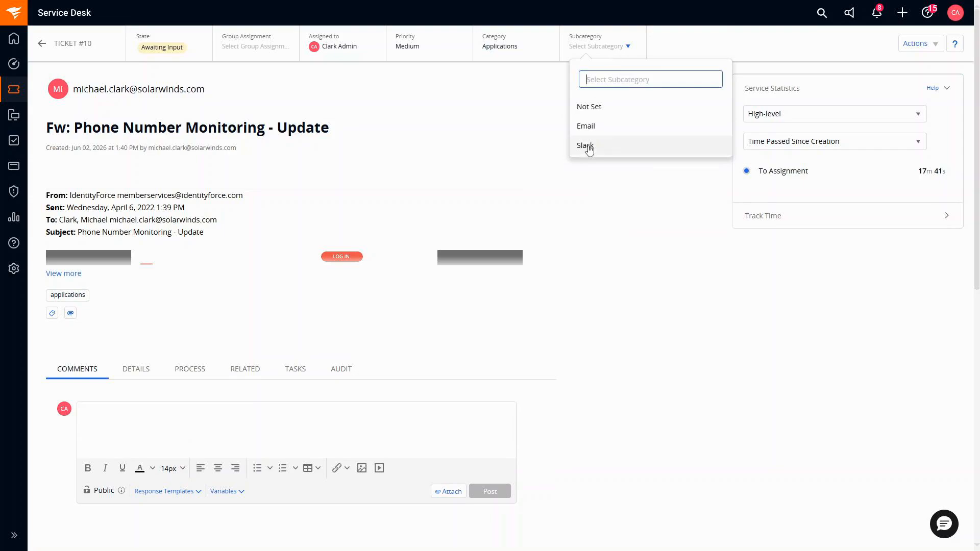
{"action": "left_click", "coordinate": [624, 134]}
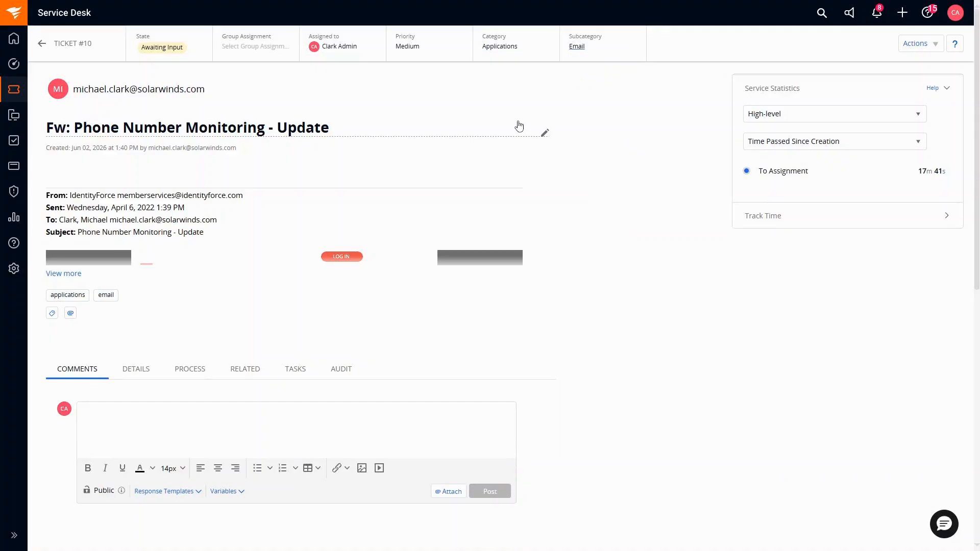
{"action": "left_click", "coordinate": [105, 493]}
{"action": "left_click", "coordinate": [105, 493]}
{"action": "left_click", "coordinate": [99, 492]}
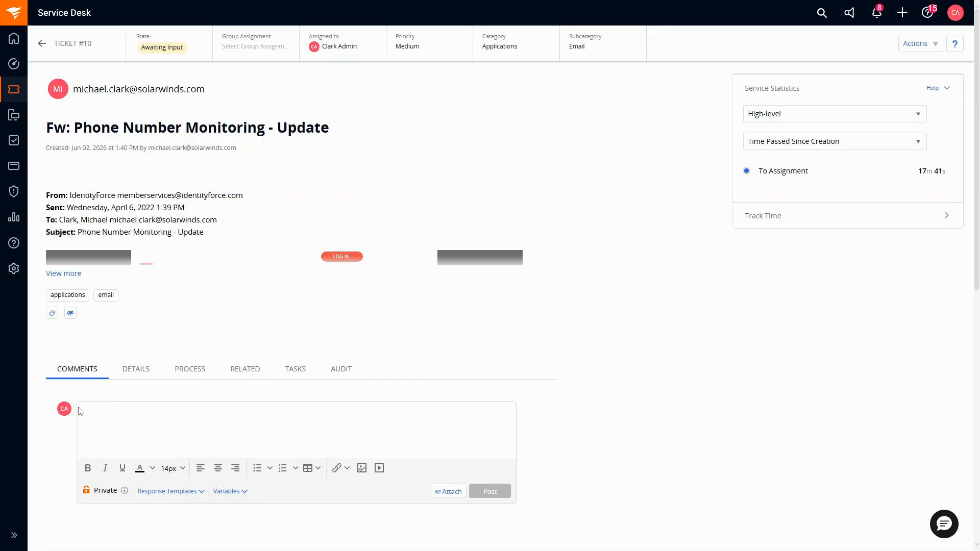
{"action": "type", "text": "@te"}
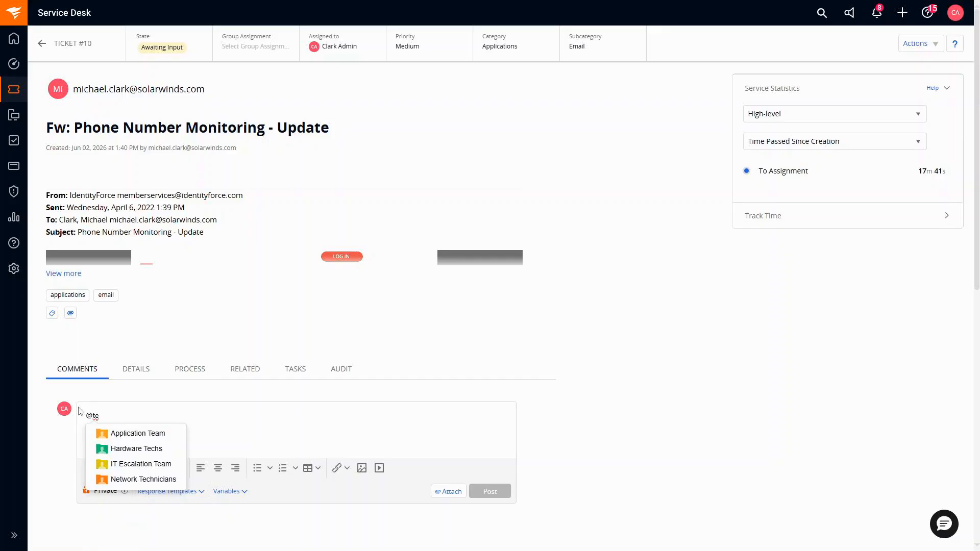
{"action": "key", "text": "BackSpace"}
{"action": "type", "text": "help"}
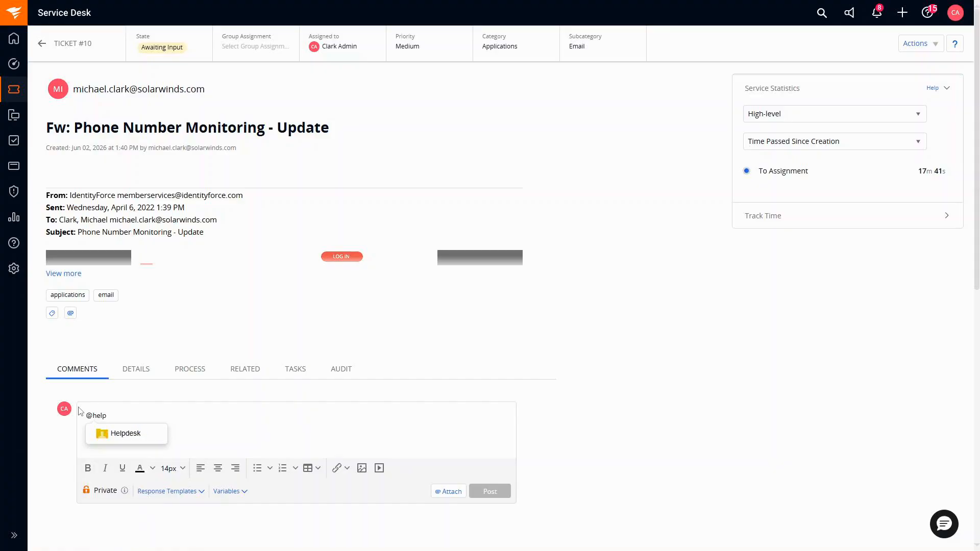
{"action": "left_click", "coordinate": [125, 434]}
{"action": "type", "text": "thi"}
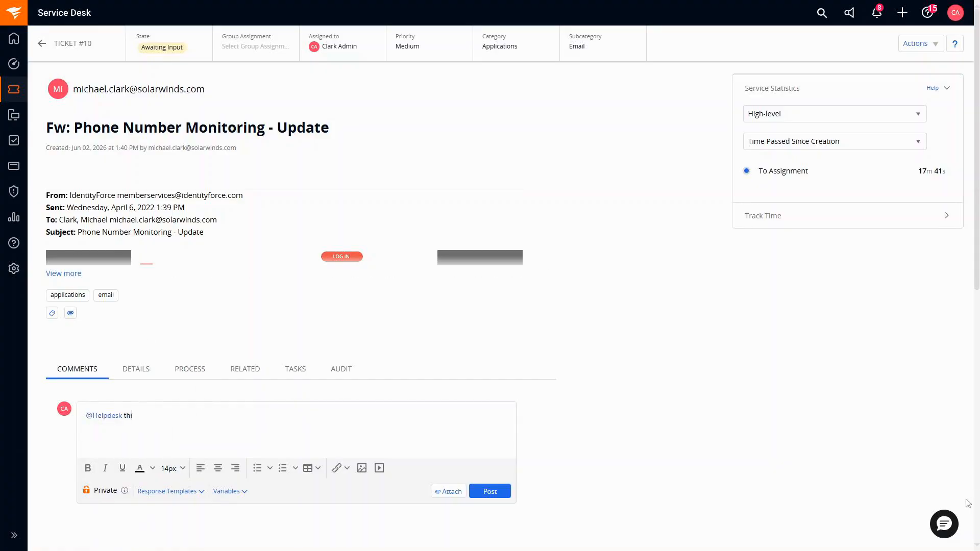
{"action": "type", "text": "s may be a larger"}
{"action": "type", "text": "ue."}
{"action": "left_click", "coordinate": [487, 491]}
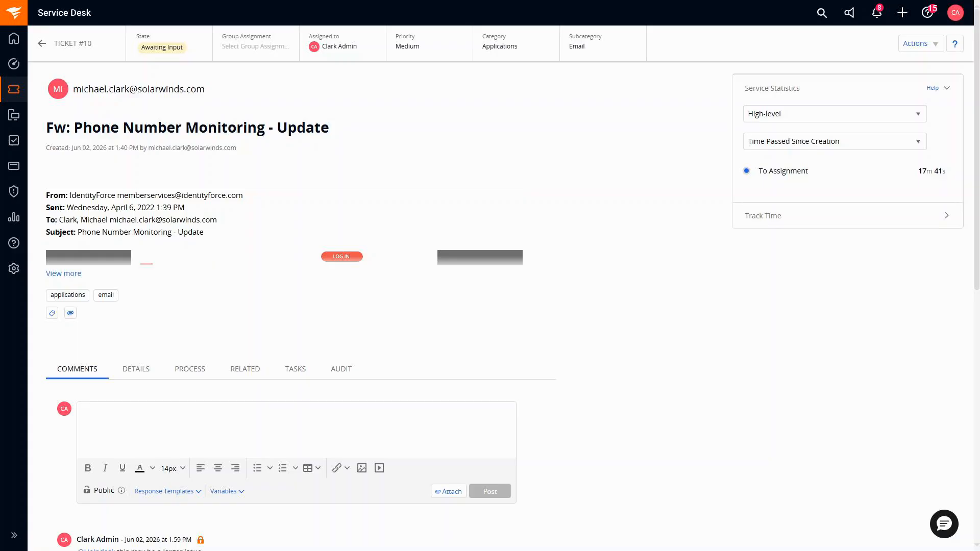
{"action": "scroll", "coordinate": [490, 306], "scroll_direction": "down", "scroll_amount": 1}
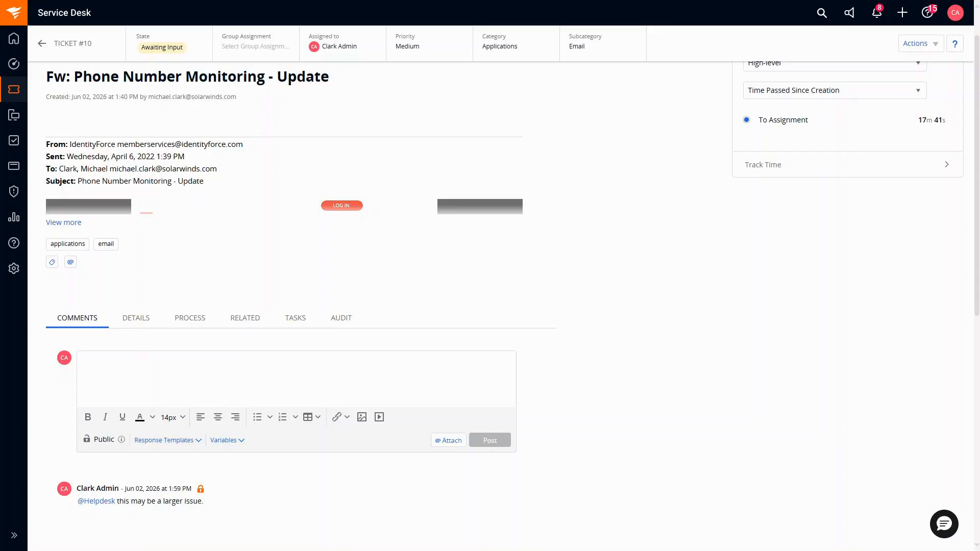
{"action": "scroll", "coordinate": [905, 484], "scroll_direction": "up", "scroll_amount": 1}
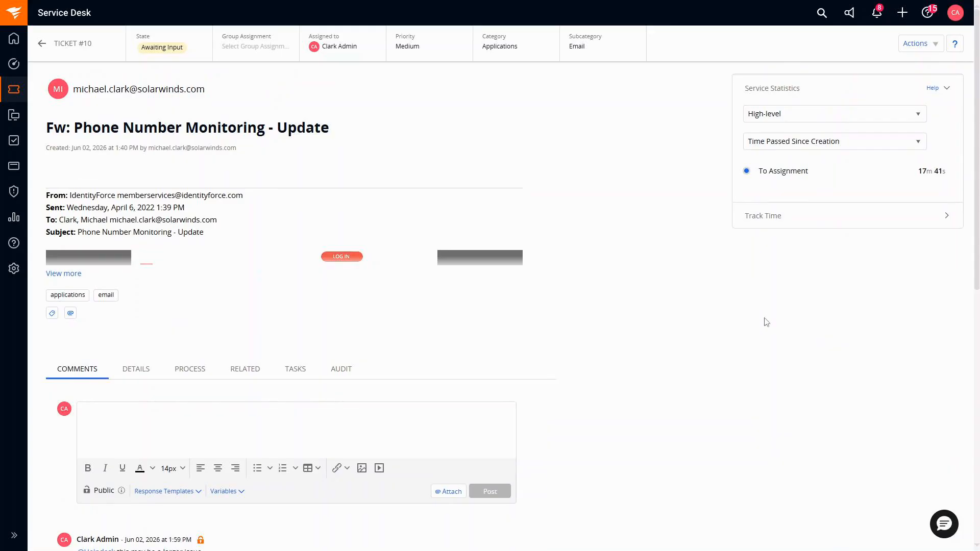
{"action": "left_click", "coordinate": [876, 15]}
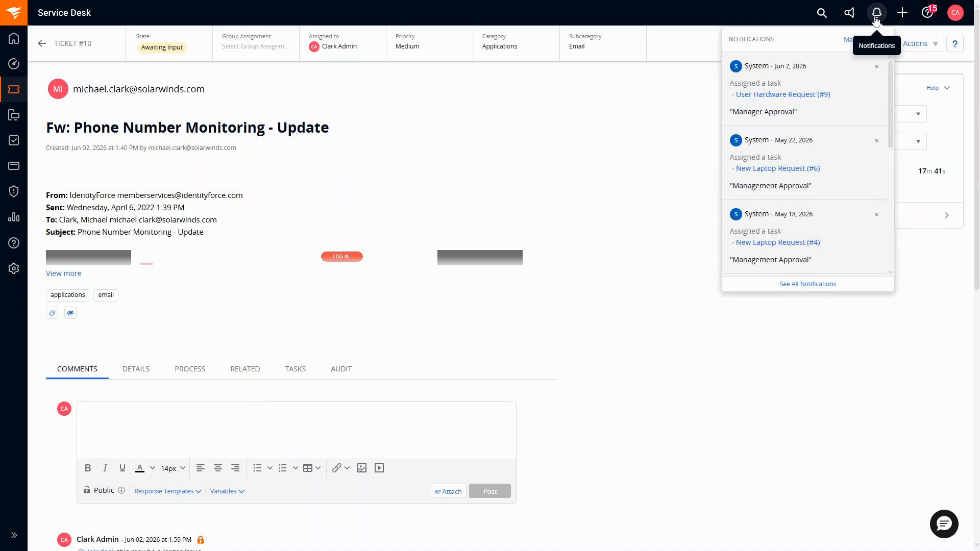
{"action": "left_click", "coordinate": [876, 19]}
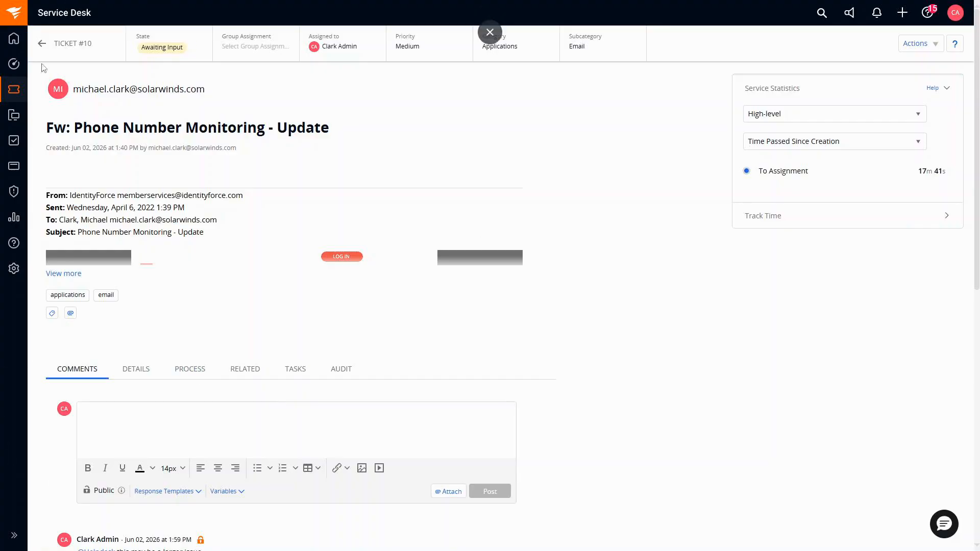
Step: Mark ticket #10 Resolved as Solved (Permanently), describing troubleshooting and a user-confirmed machine reboot
{"action": "left_click", "coordinate": [182, 50]}
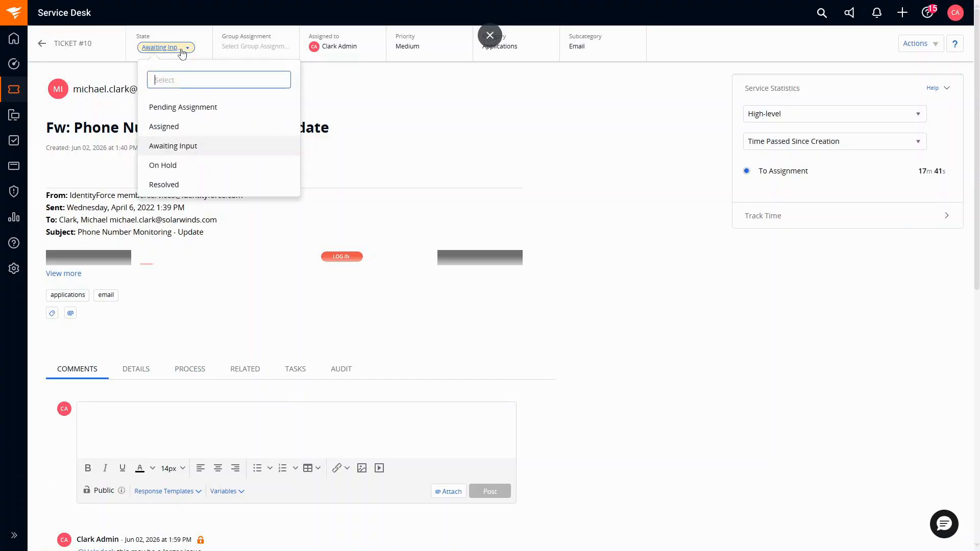
{"action": "left_click", "coordinate": [177, 188]}
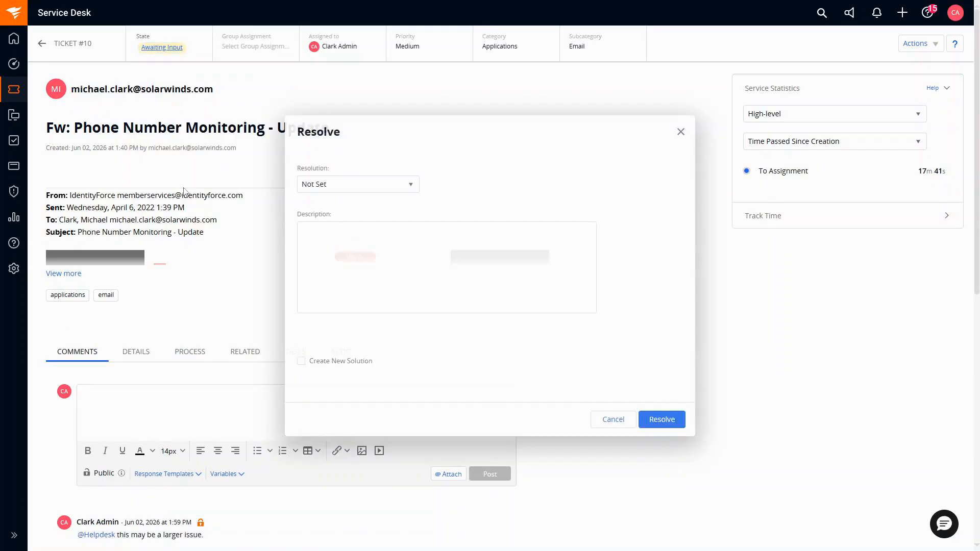
{"action": "left_click", "coordinate": [367, 192]}
{"action": "scroll", "coordinate": [352, 232], "scroll_direction": "down", "scroll_amount": 3}
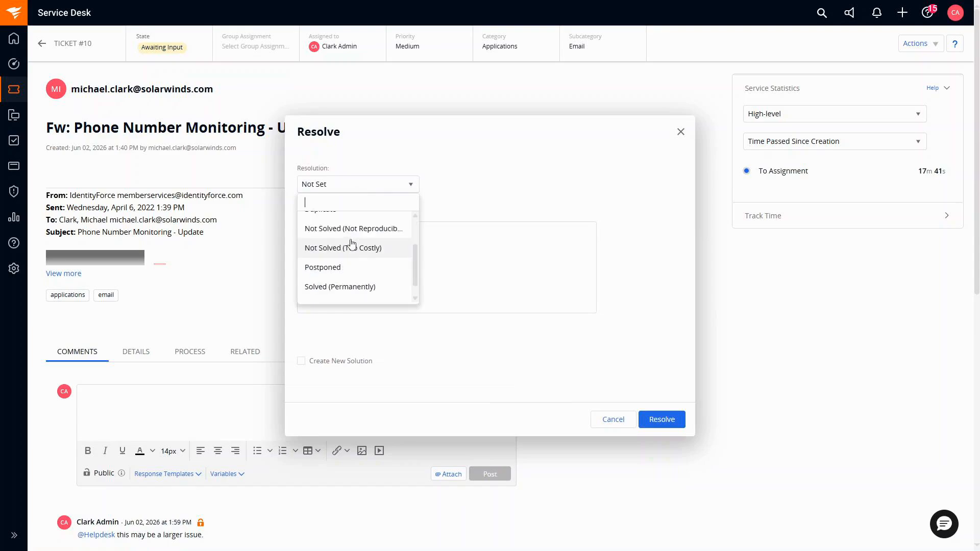
{"action": "left_click", "coordinate": [342, 287]}
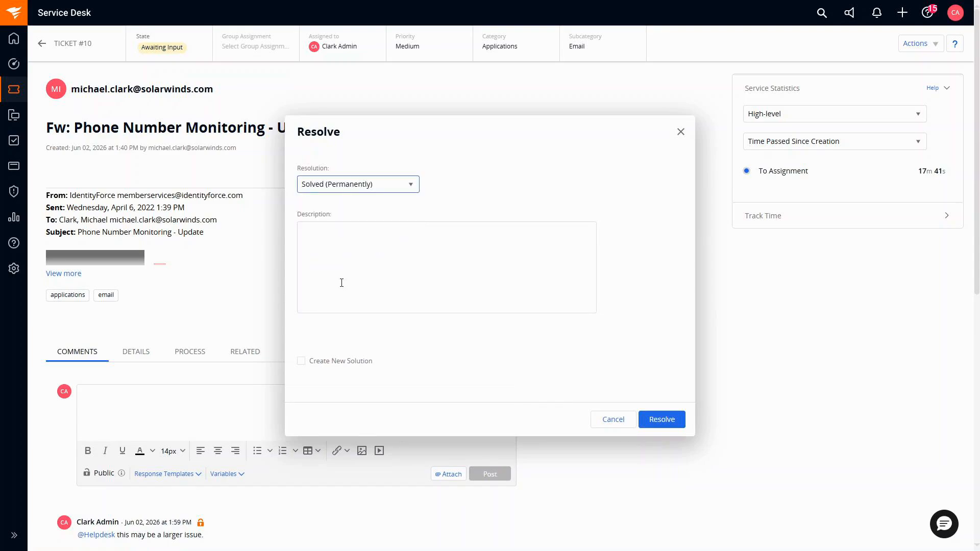
{"action": "left_click", "coordinate": [331, 236]}
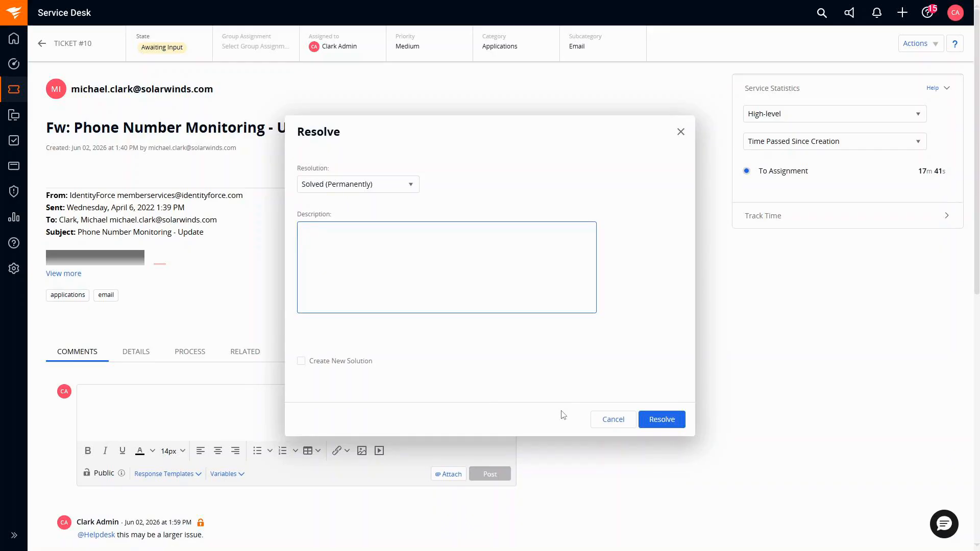
{"action": "type", "text": "Performed troubleshooting and reboot"}
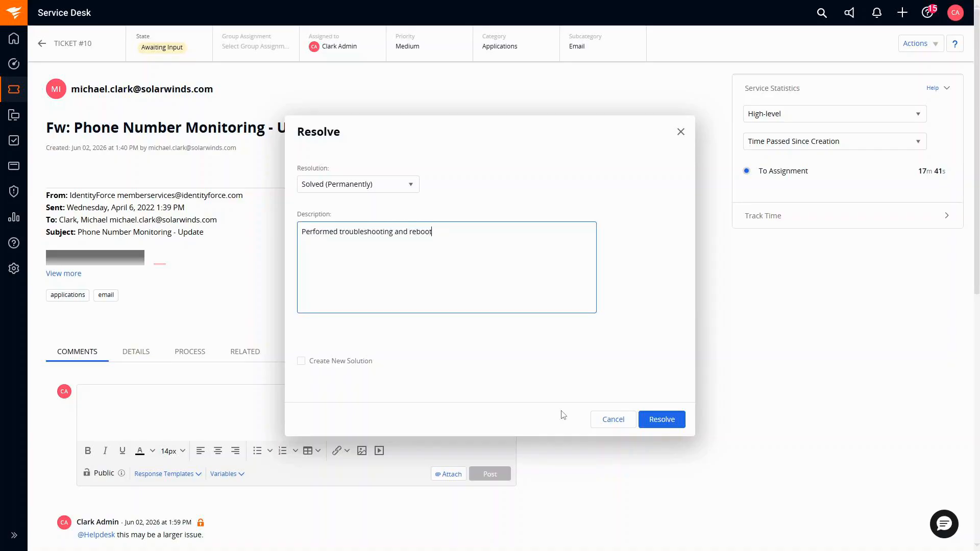
{"action": "type", "text": "ed d"}
{"action": "key", "text": "BackSpace"}
{"action": "type", "text": "ma"}
{"action": "type", "text": "chine"}
{"action": "type", "text": ".  Conf"}
{"action": "type", "text": "irmed by user"}
{"action": "type", "text": ", s"}
{"action": "type", "text": "ssue"}
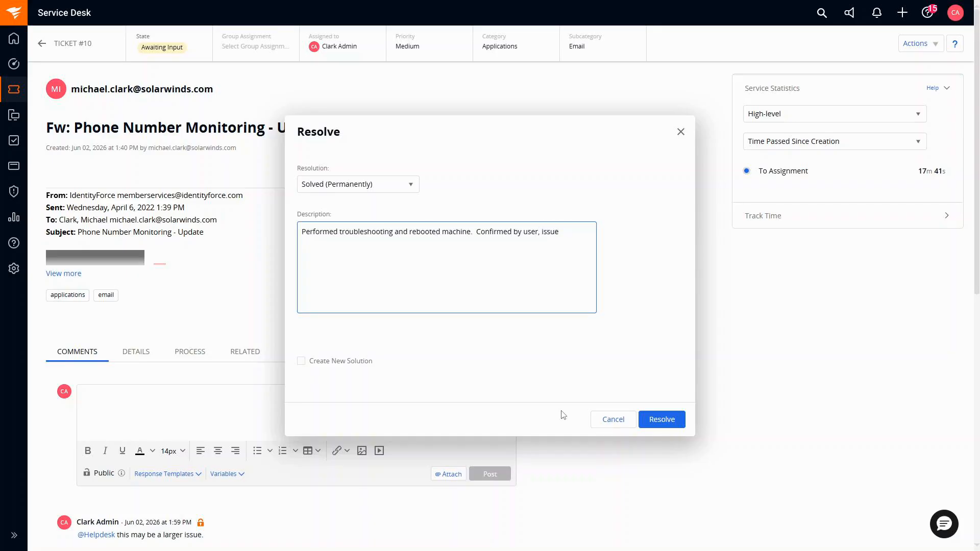
{"action": "type", "text": " is resolved."}
Step: Replace the resolution description with 'Step 1', 'Step 2' and 'Step 3' on separate lines
{"action": "left_click_drag", "start_coordinate": [343, 245], "coordinate": [296, 229]}
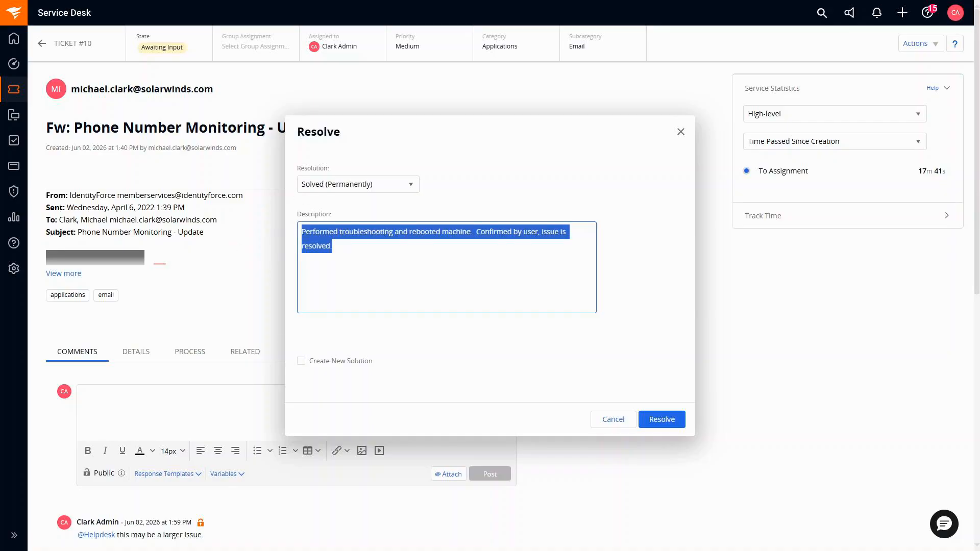
{"action": "type", "text": "Step 1"}
{"action": "key", "text": "Return"}
{"action": "key", "text": "Return"}
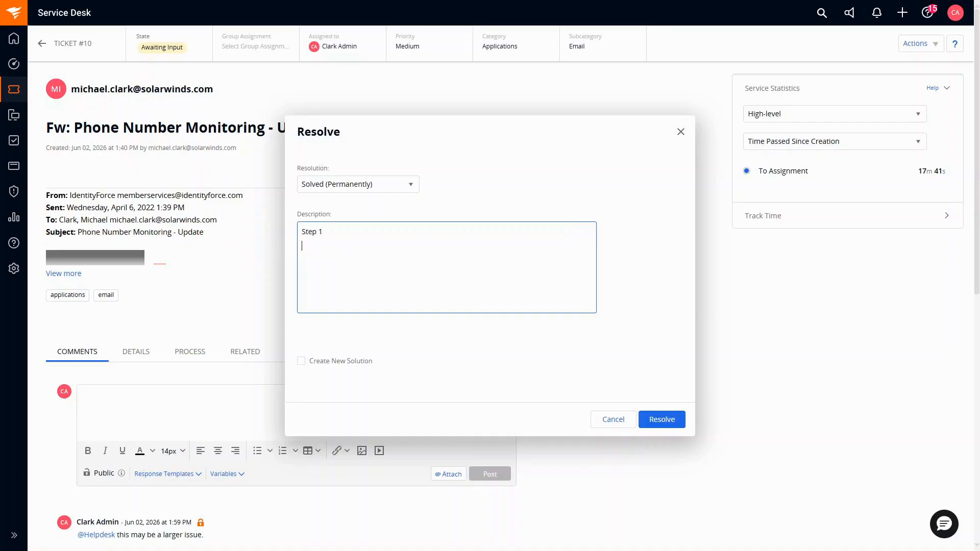
{"action": "type", "text": "Step 2"}
{"action": "key", "text": "Return"}
{"action": "key", "text": "Return"}
{"action": "type", "text": "Step 3"}
Step: Tick and then untick Create New Solution, leaving it off
{"action": "left_click", "coordinate": [301, 361]}
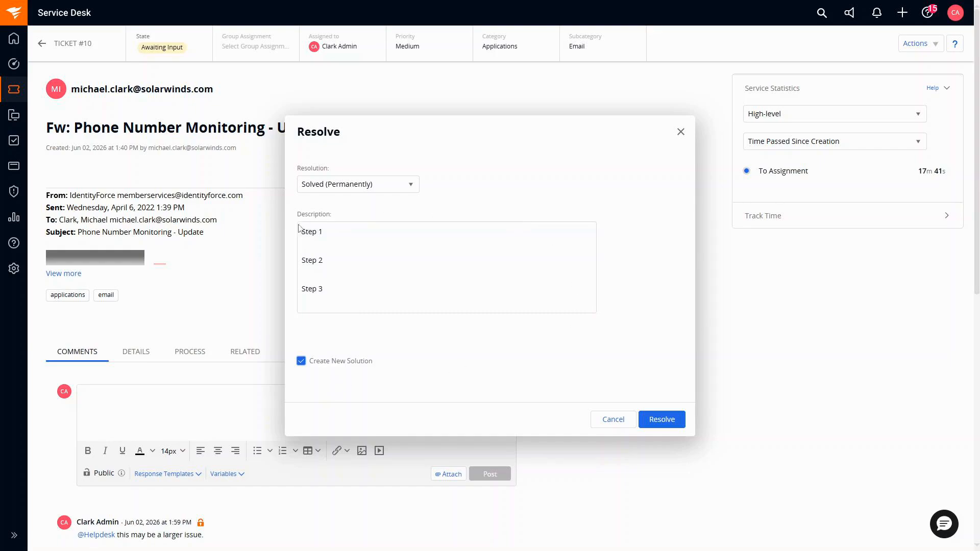
{"action": "mouse_move", "coordinate": [16, 97]}
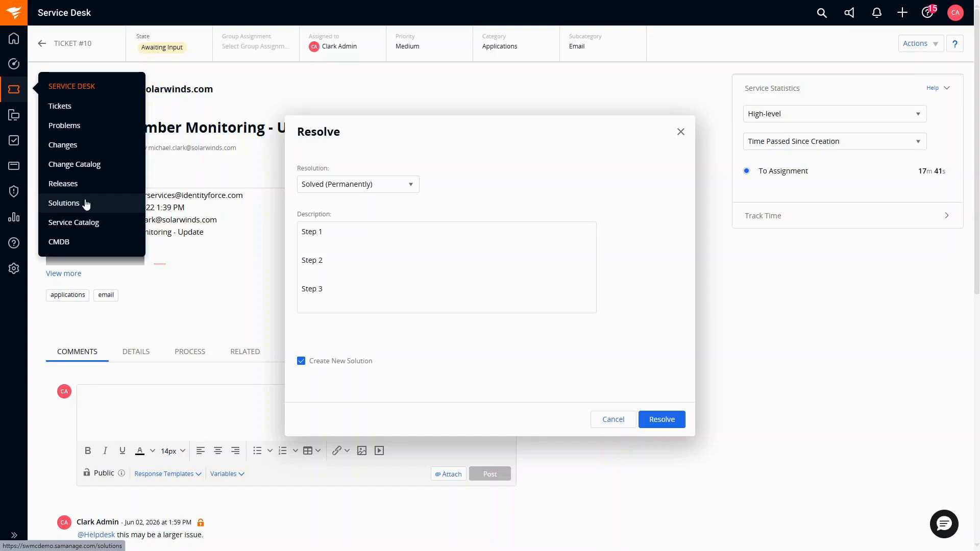
{"action": "left_click", "coordinate": [301, 362]}
Step: Confirm the resolution of ticket #10 and return to the All Tickets list
{"action": "left_click", "coordinate": [666, 420]}
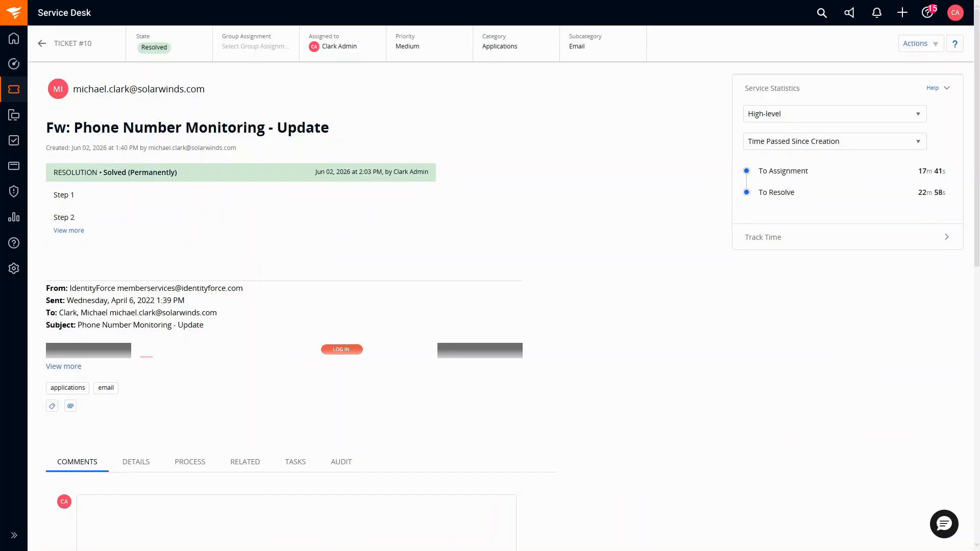
{"action": "left_click", "coordinate": [15, 88]}
{"action": "left_click", "coordinate": [64, 106]}
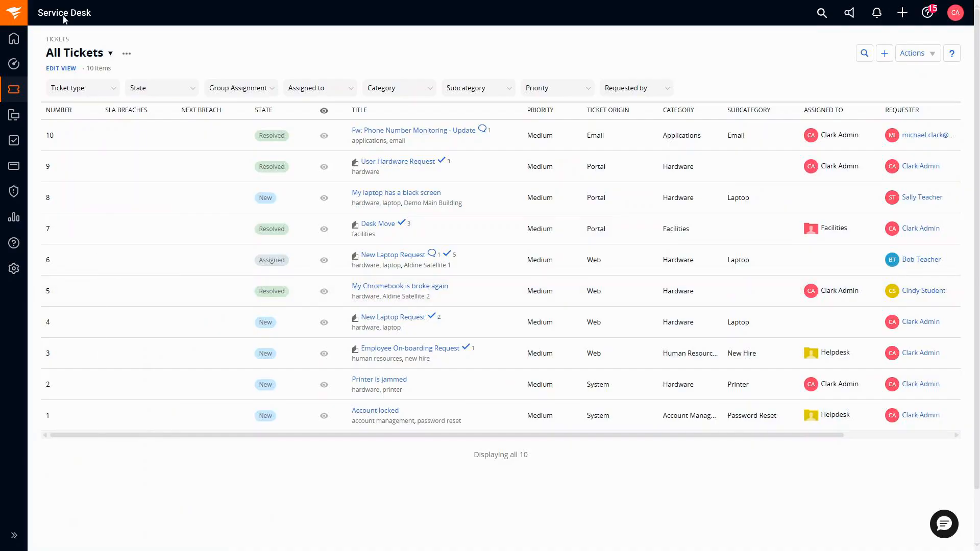
Step: Switch back to the All Active Incidents view and set it as the default view
{"action": "left_click", "coordinate": [105, 55]}
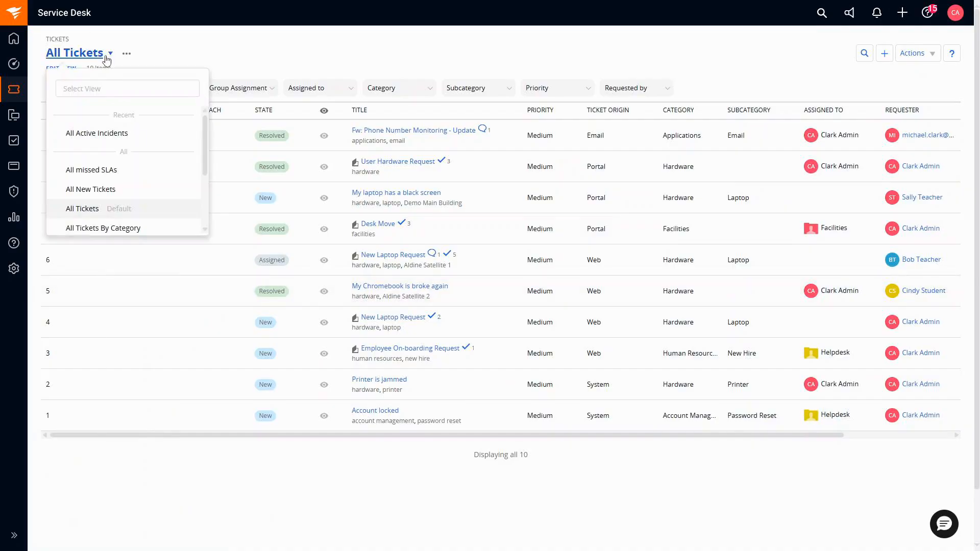
{"action": "left_click", "coordinate": [109, 133]}
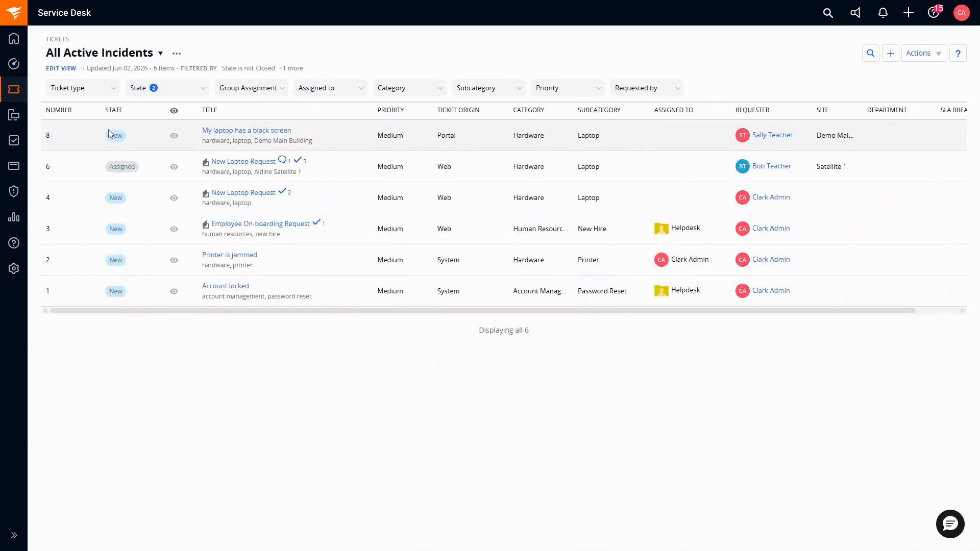
{"action": "left_click", "coordinate": [176, 54]}
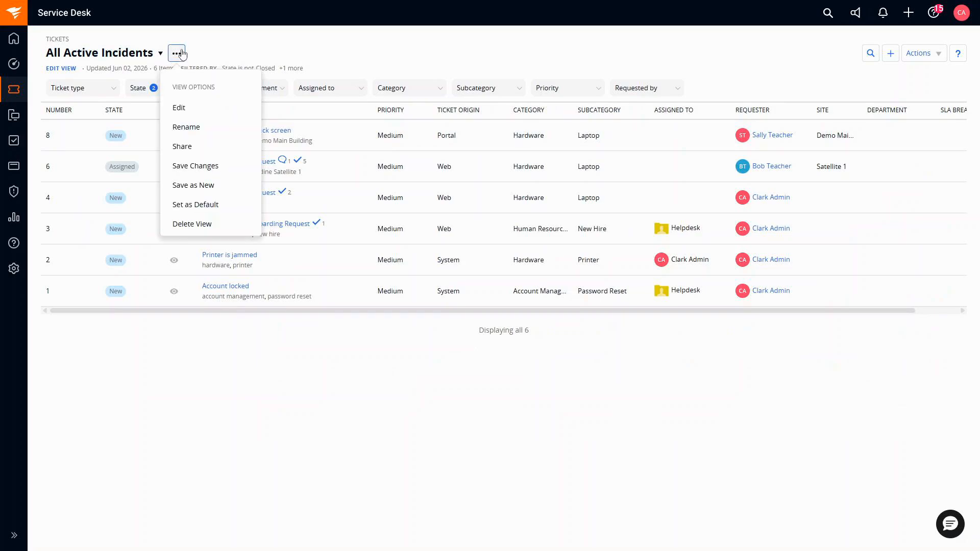
{"action": "left_click", "coordinate": [193, 204]}
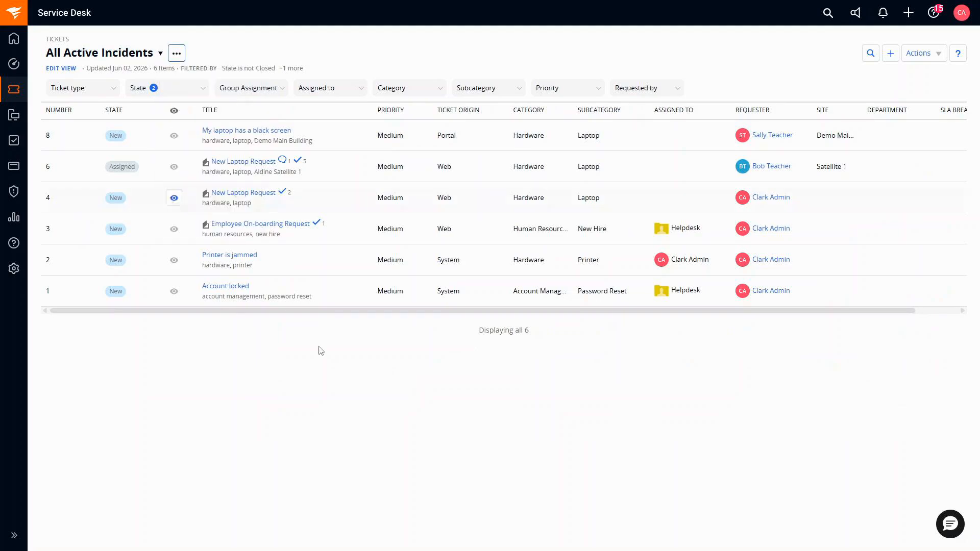
{"action": "left_click", "coordinate": [399, 484]}
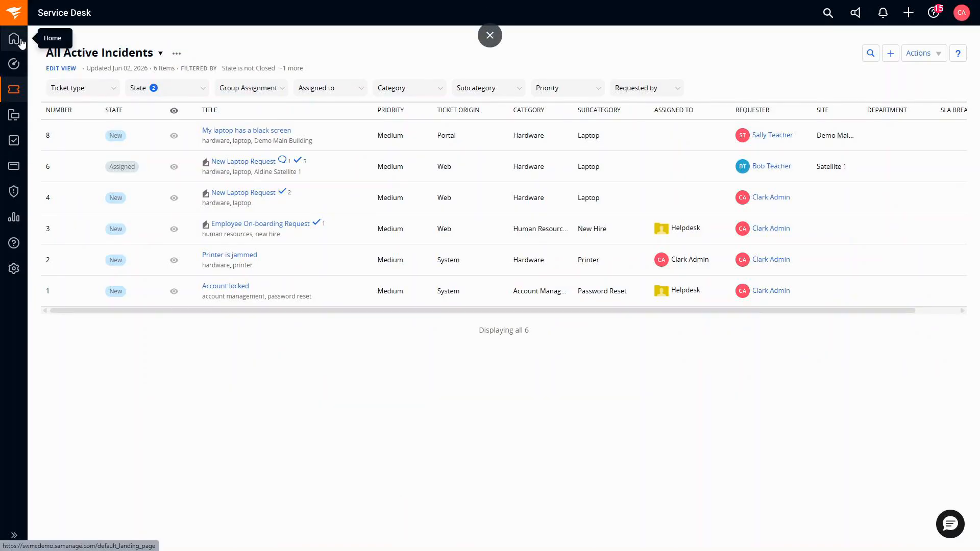
{"action": "mouse_move", "coordinate": [15, 91]}
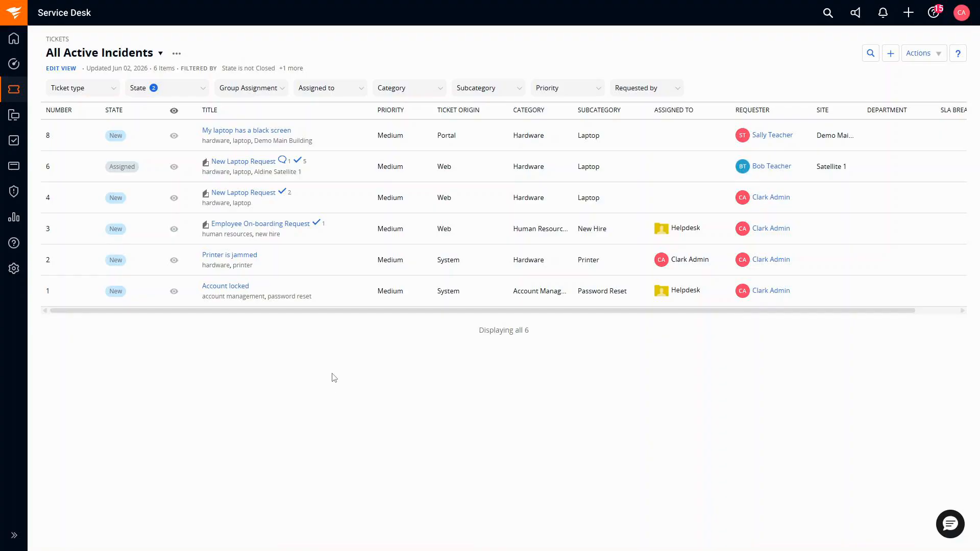
Step: Add an 'Assigned to is Me' filter to the All Active Incidents view so only ticket #2 remains
{"action": "left_click", "coordinate": [61, 69]}
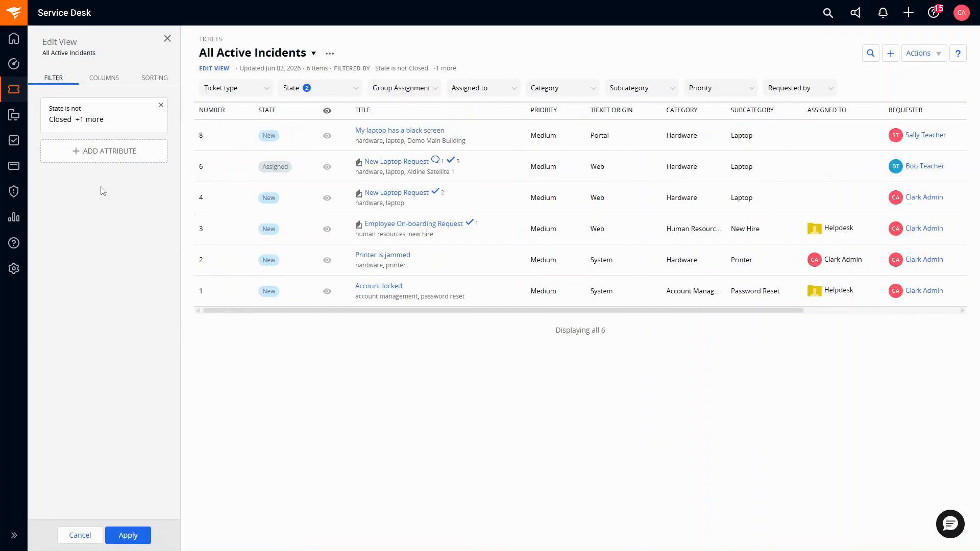
{"action": "left_click", "coordinate": [95, 150]}
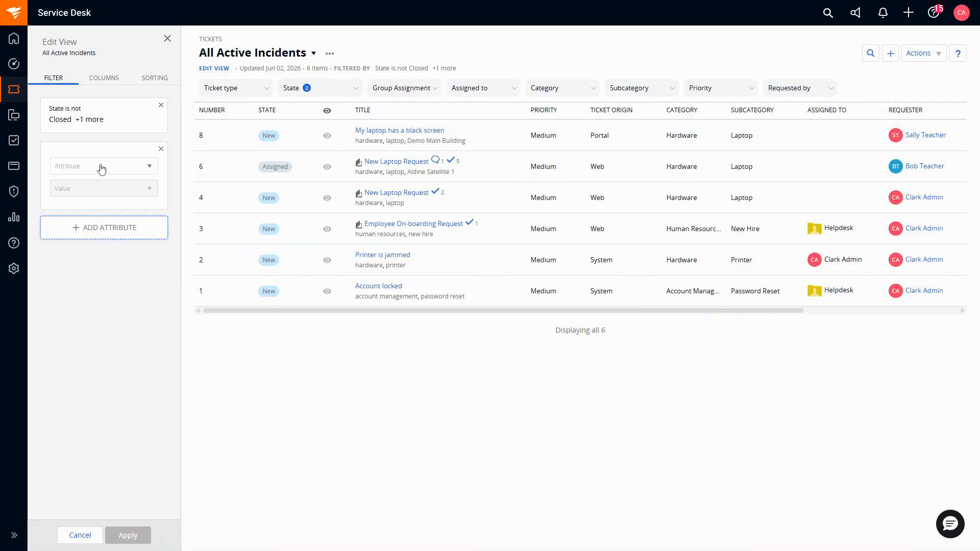
{"action": "left_click", "coordinate": [103, 167]}
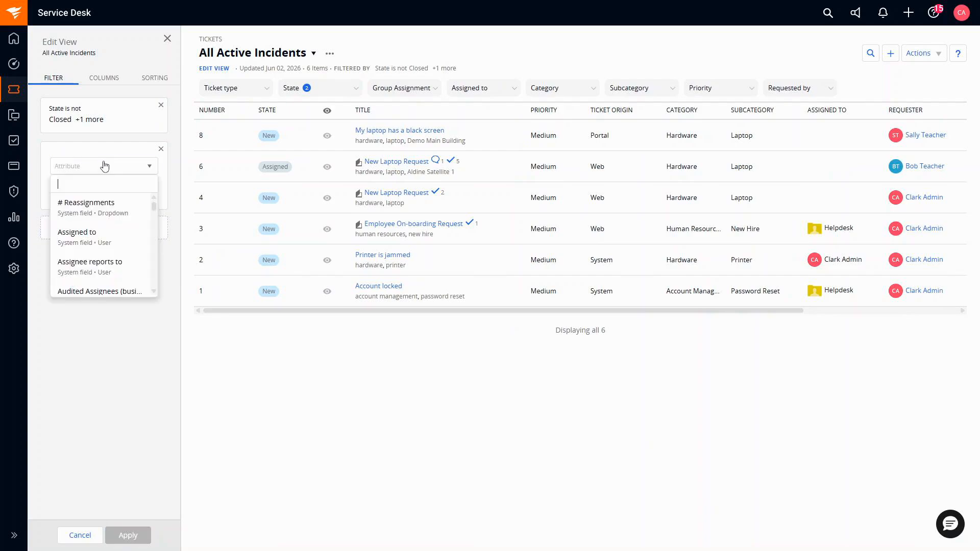
{"action": "left_click", "coordinate": [99, 239]}
{"action": "left_click", "coordinate": [129, 206]}
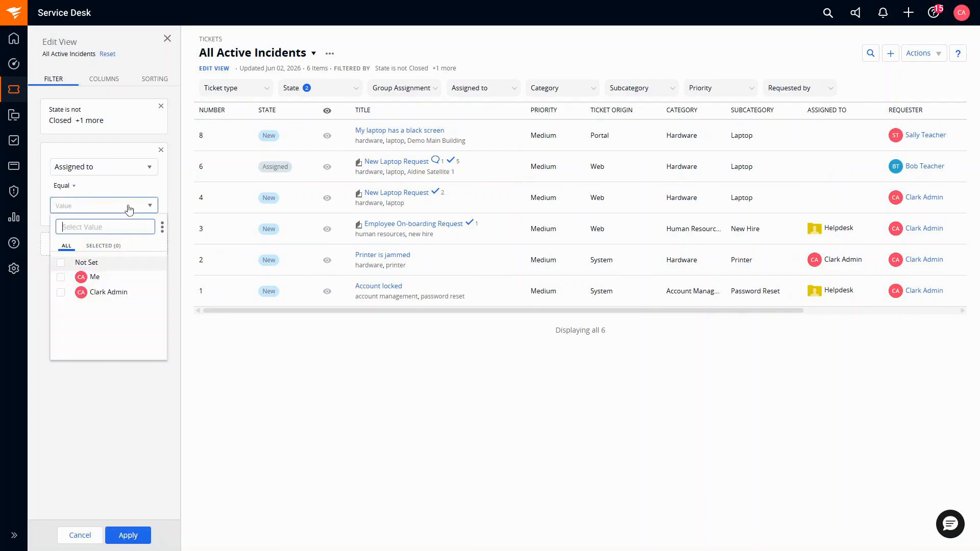
{"action": "left_click", "coordinate": [61, 276]}
{"action": "left_click", "coordinate": [94, 416]}
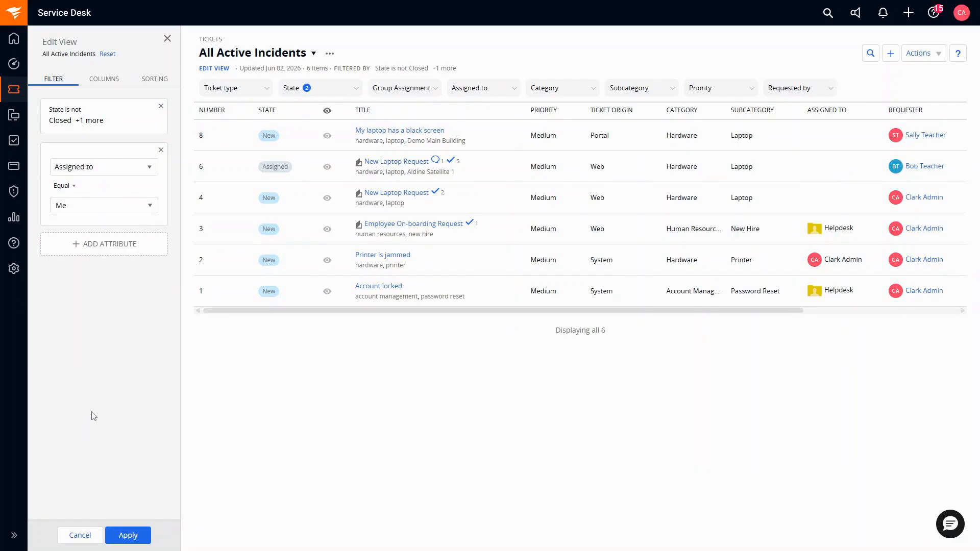
{"action": "left_click", "coordinate": [131, 534]}
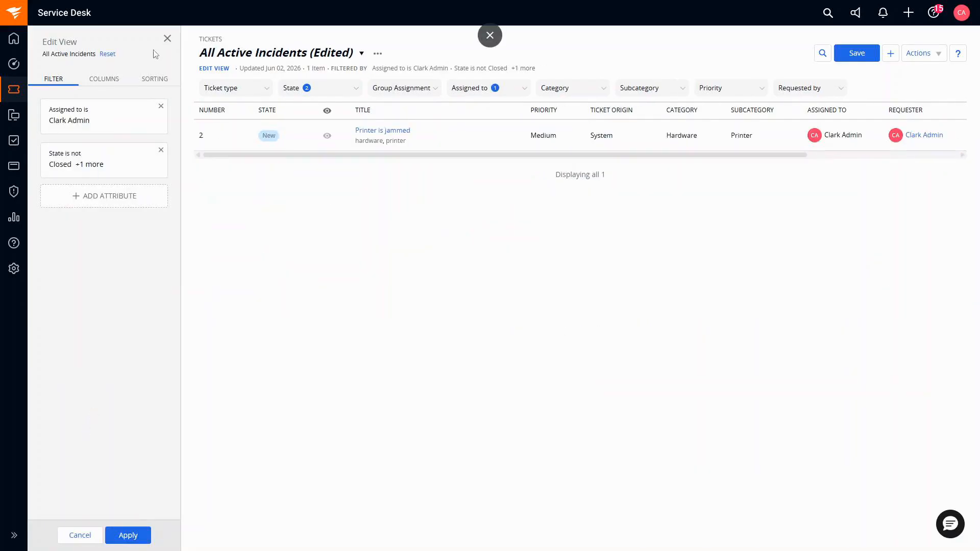
Step: Save the filtered All Active Incidents view as a new view called 'MC Active Tickets'
{"action": "left_click", "coordinate": [167, 38]}
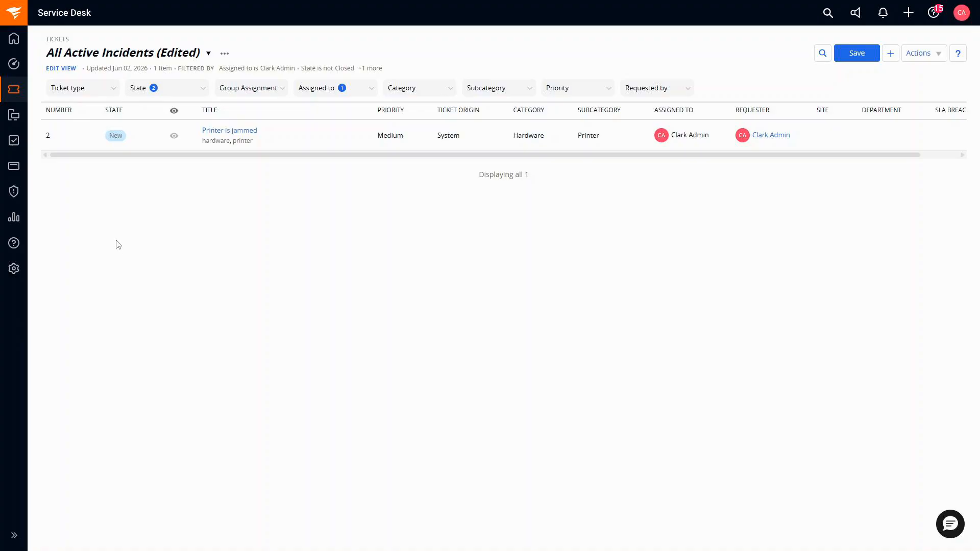
{"action": "left_click", "coordinate": [226, 54]}
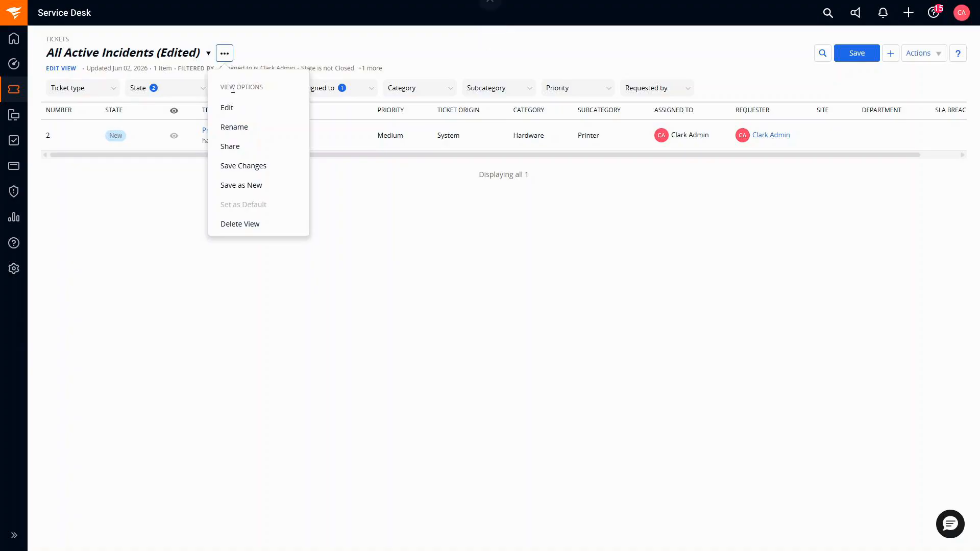
{"action": "left_click", "coordinate": [242, 188]}
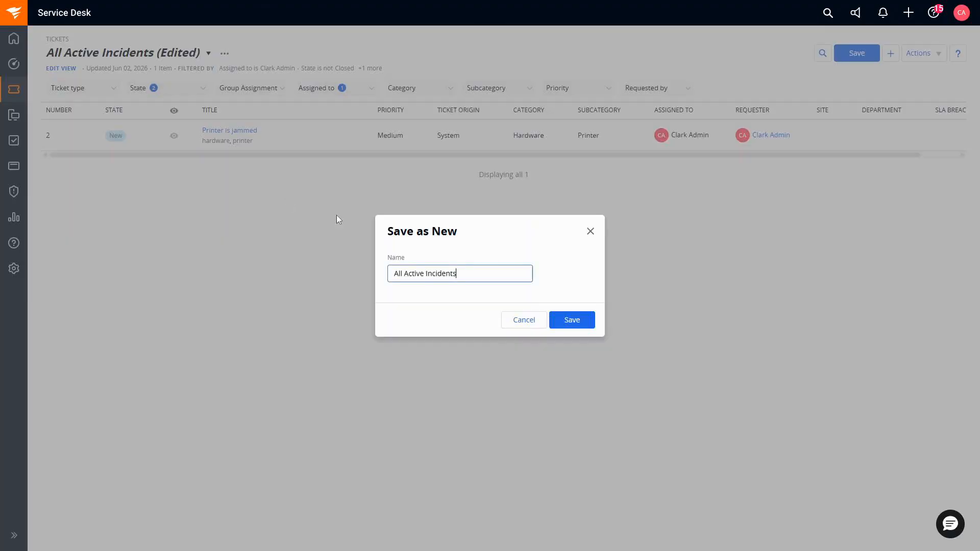
{"action": "left_click_drag", "start_coordinate": [478, 274], "coordinate": [335, 277]}
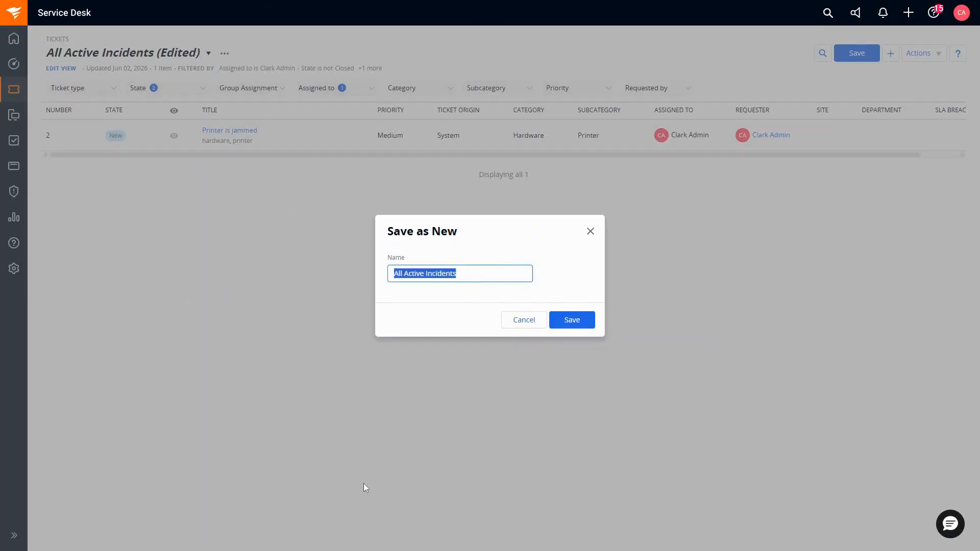
{"action": "type", "text": "MC"}
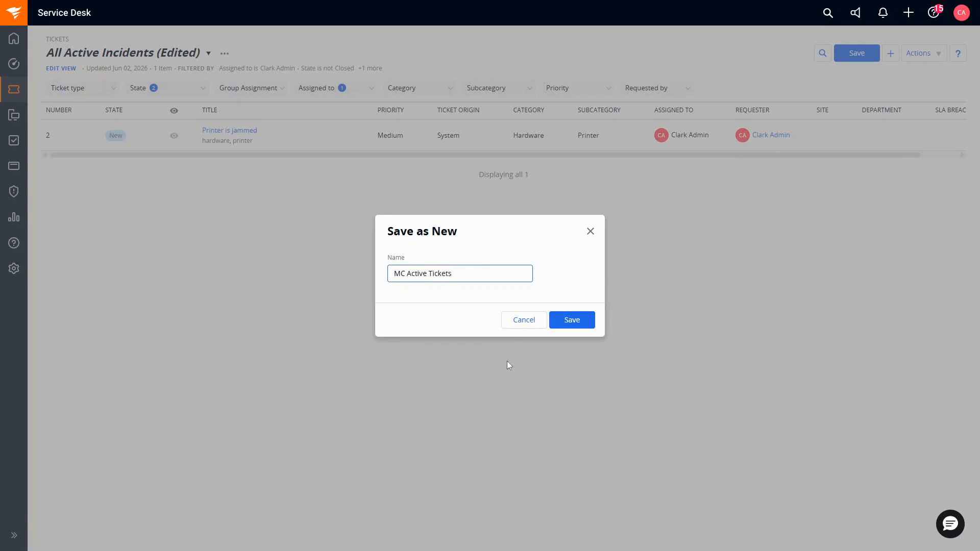
{"action": "left_click", "coordinate": [575, 323]}
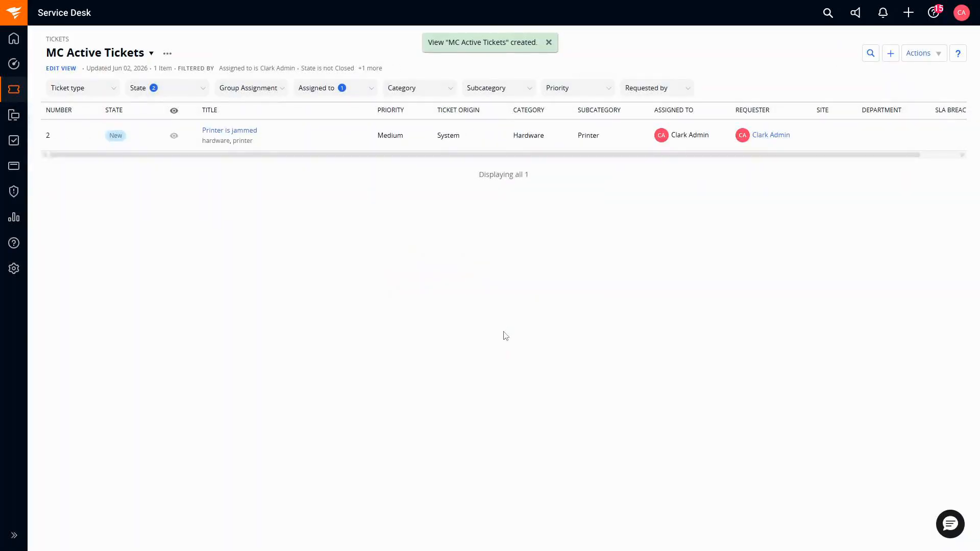
{"action": "left_click", "coordinate": [151, 54]}
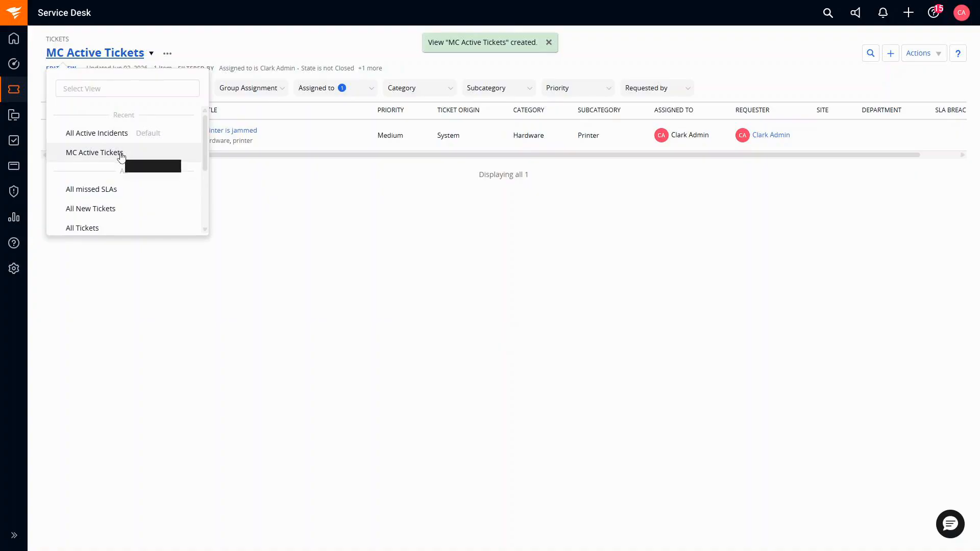
{"action": "left_click", "coordinate": [99, 231]}
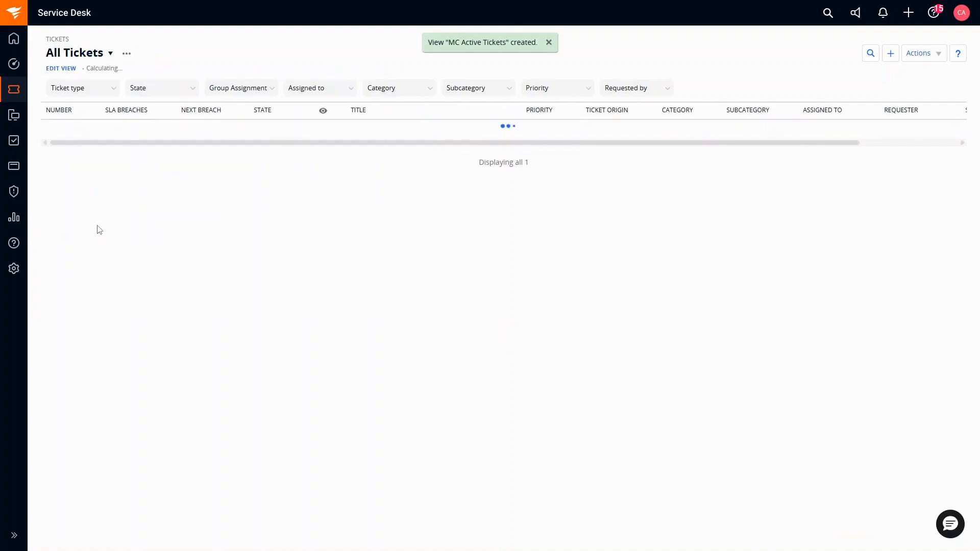
{"action": "left_click", "coordinate": [110, 54]}
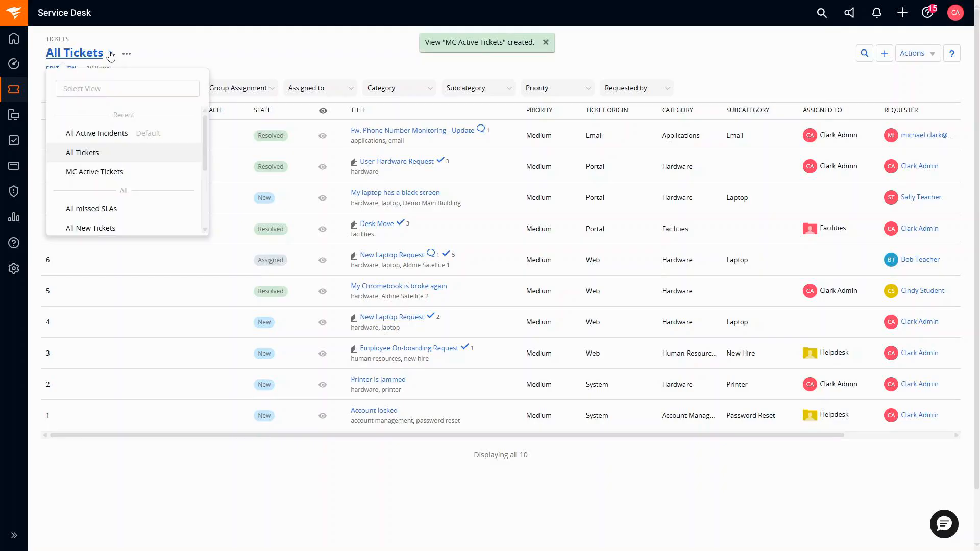
{"action": "left_click", "coordinate": [122, 133]}
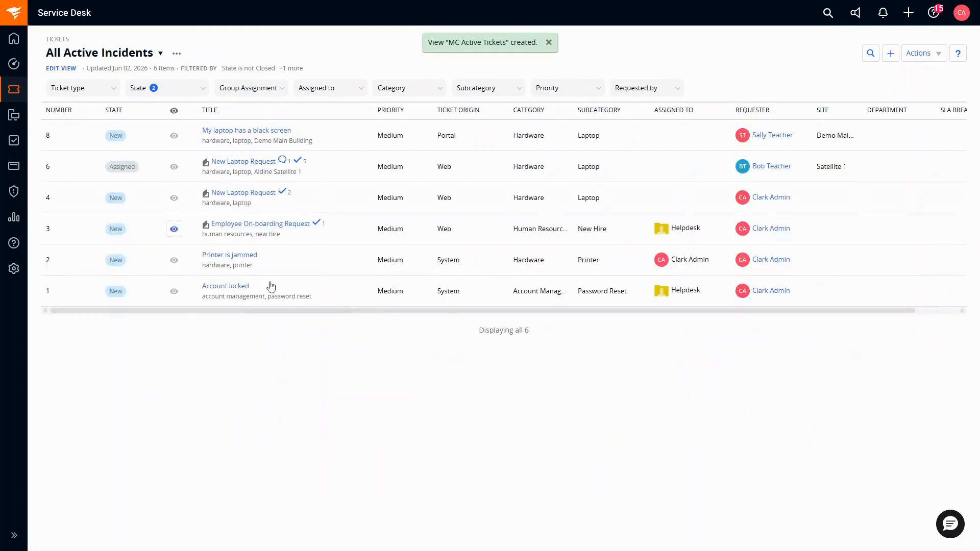
{"action": "left_click", "coordinate": [143, 62]}
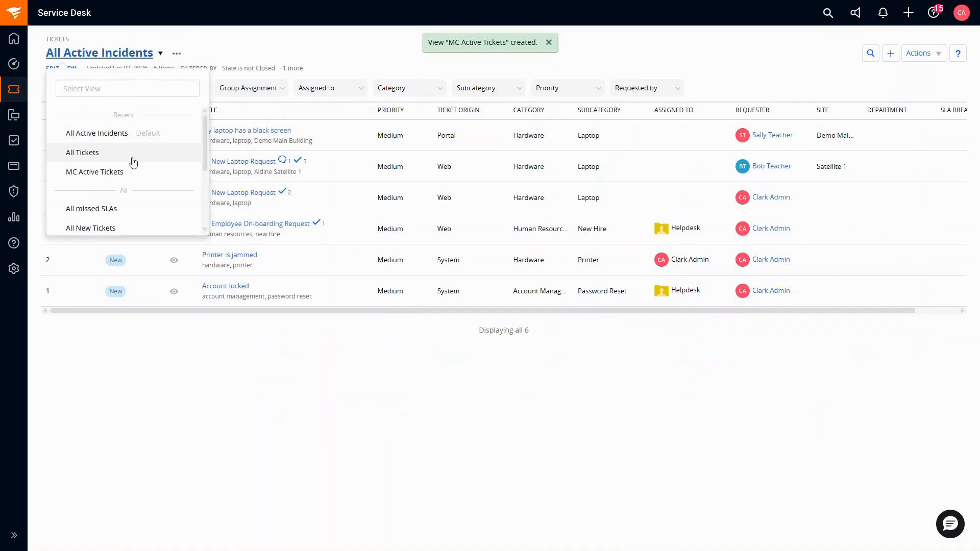
{"action": "left_click", "coordinate": [116, 170]}
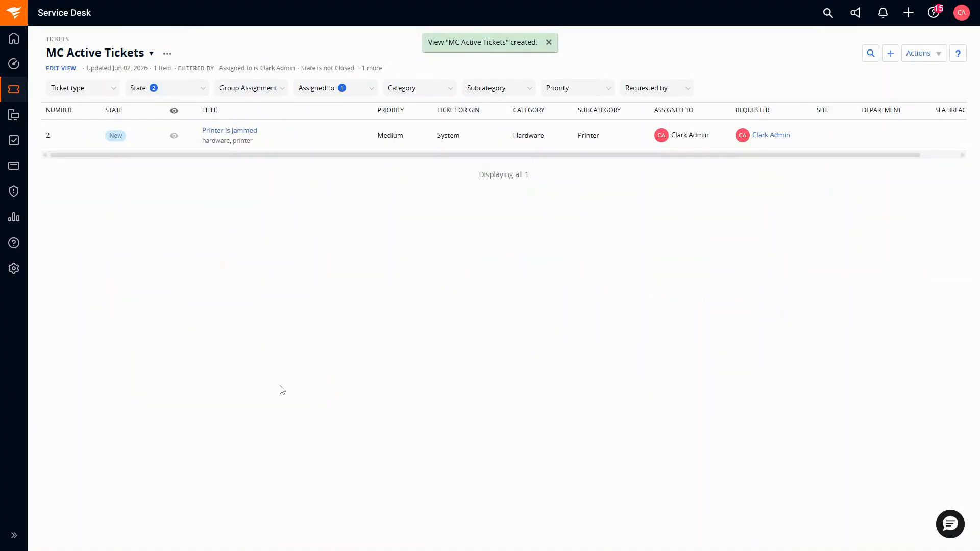